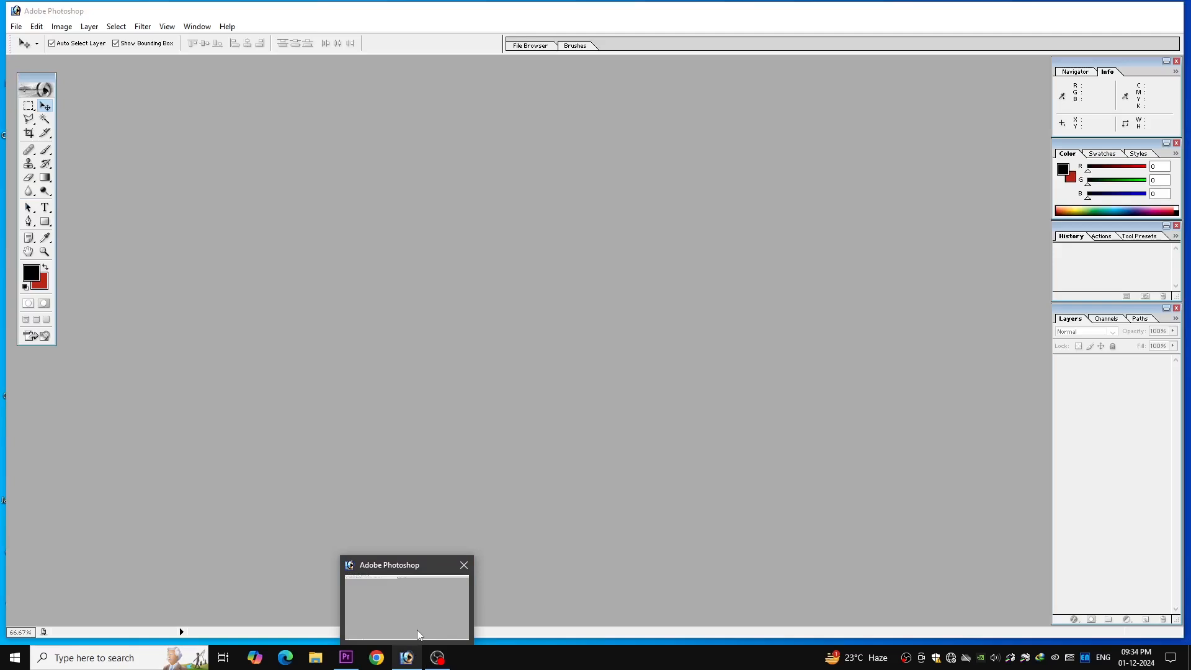
Open the photo IMG-20240216-WA0009.jpg from the desktop and close it again.
{"action": "left_click", "coordinate": [415, 610]}
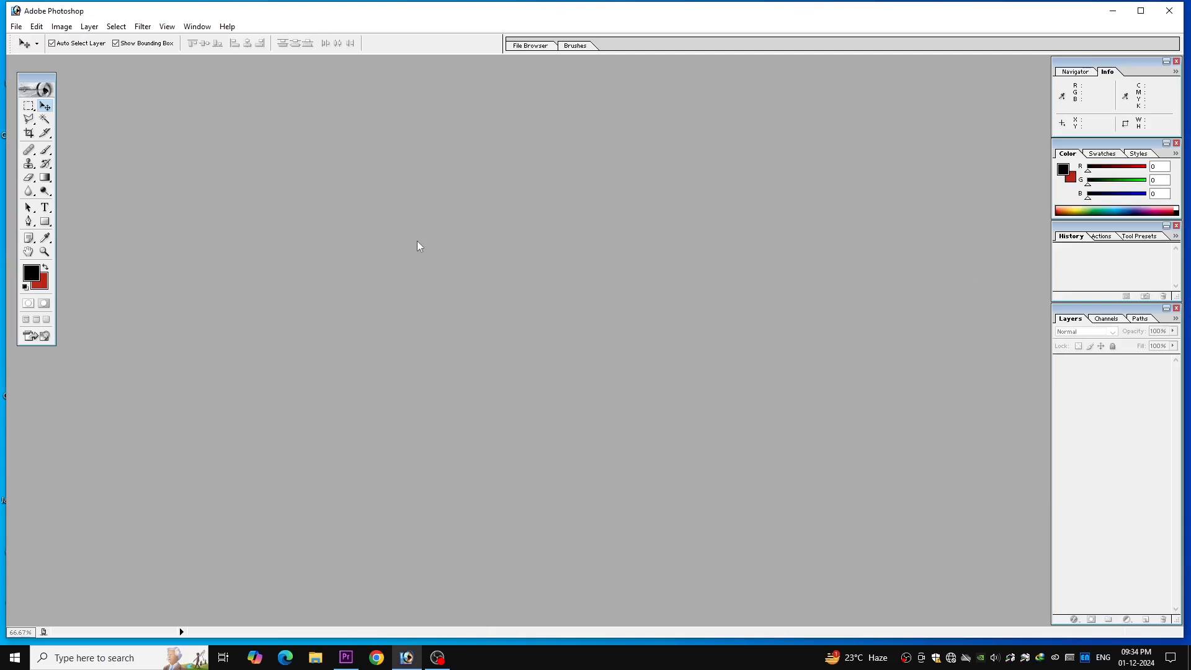
{"action": "double_click", "coordinate": [496, 235]}
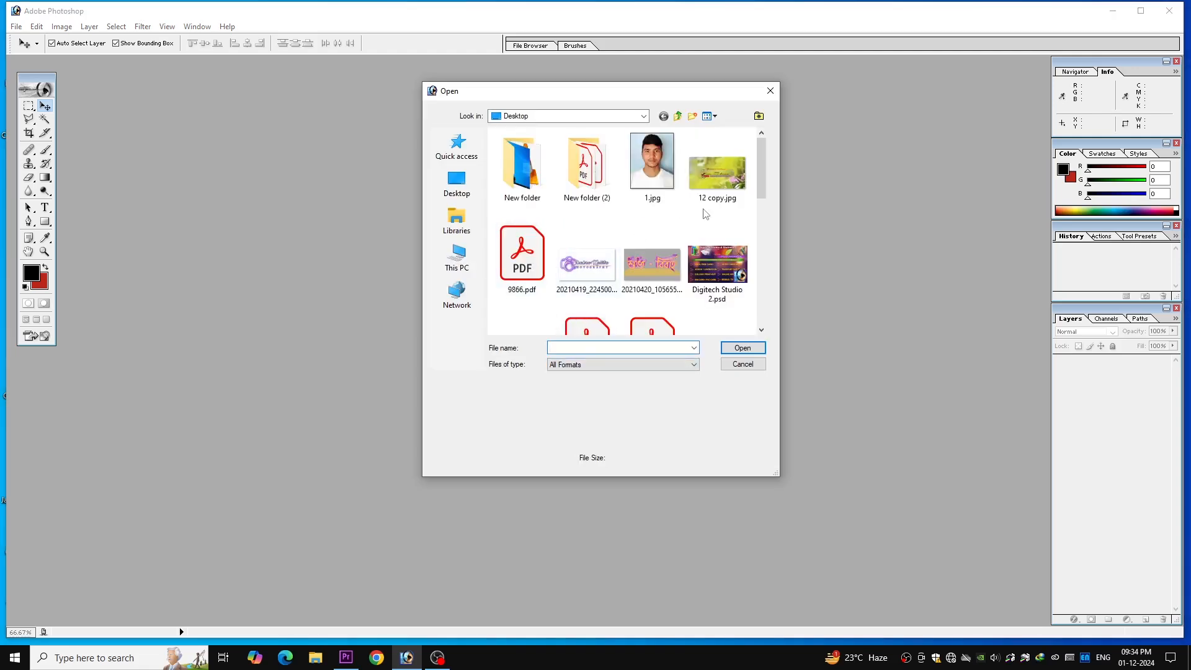
{"action": "left_click_drag", "start_coordinate": [757, 189], "coordinate": [761, 281]}
{"action": "left_click", "coordinate": [521, 186]}
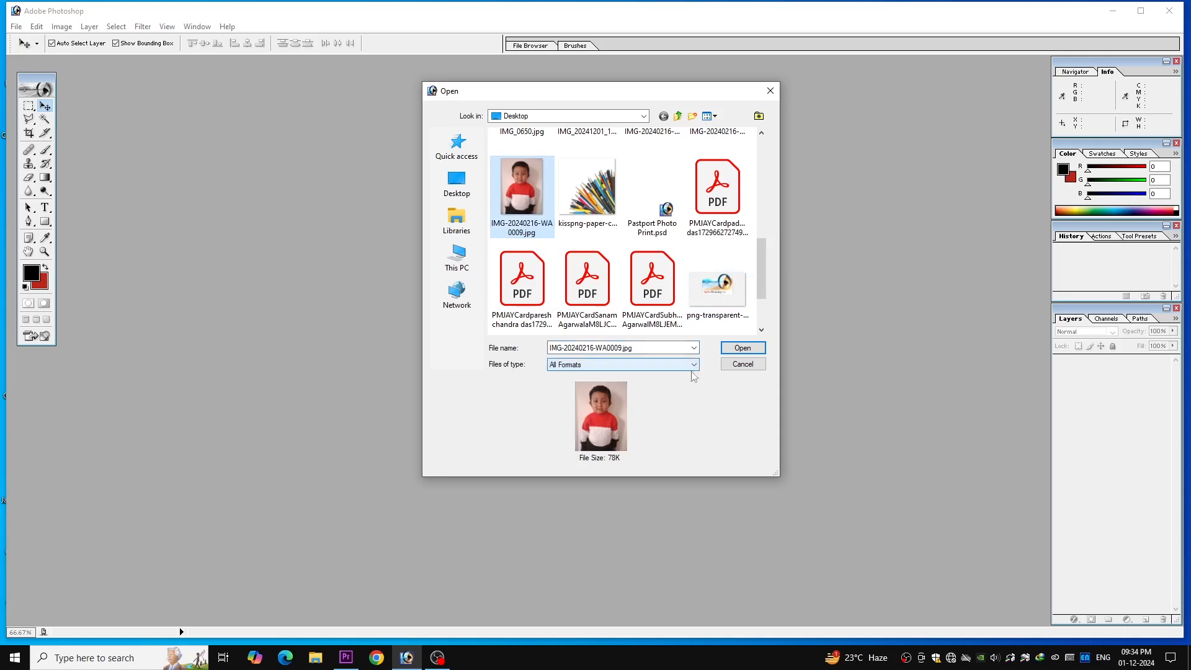
{"action": "left_click", "coordinate": [731, 350]}
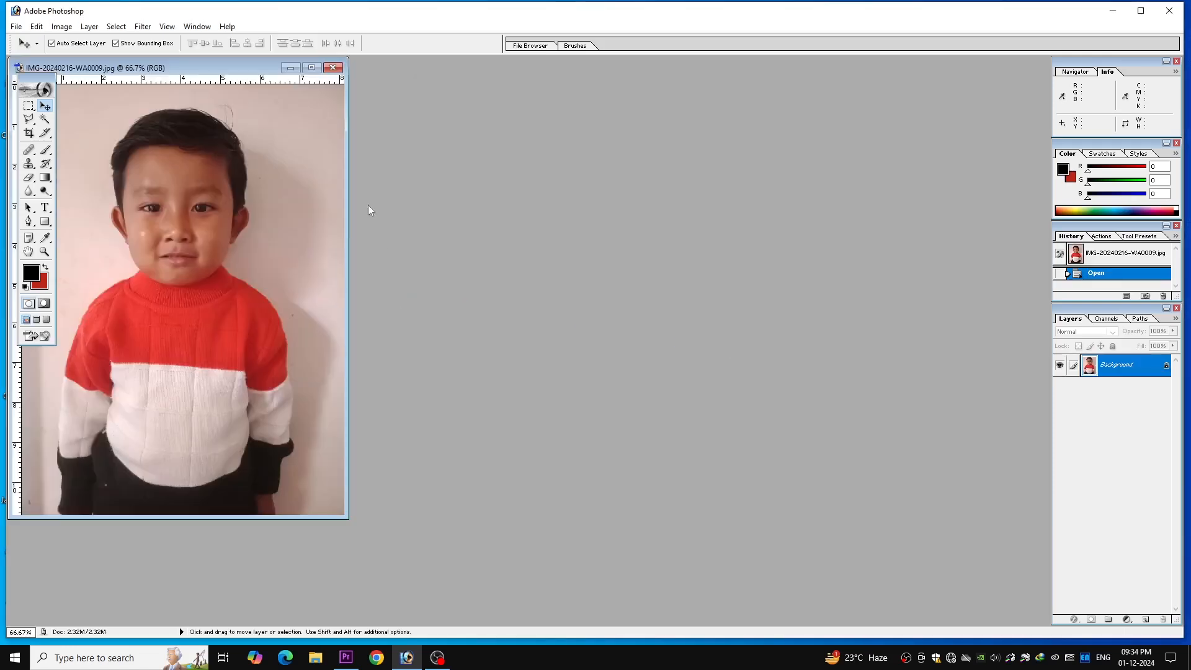
{"action": "left_click", "coordinate": [333, 67]}
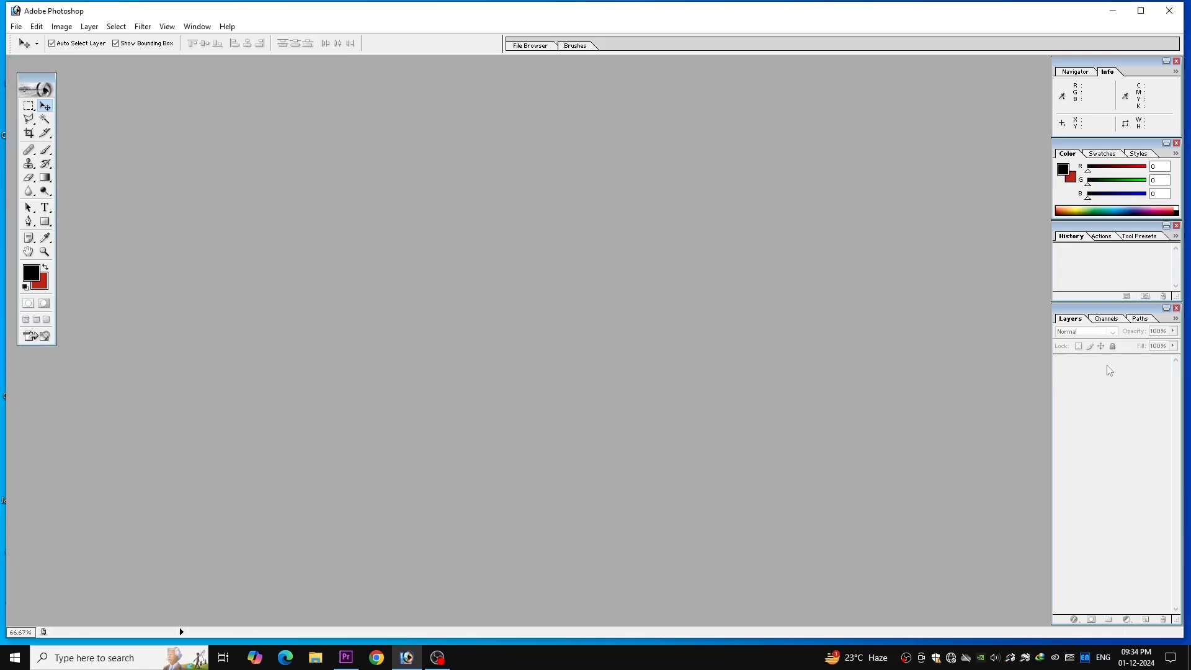
Open the photo IMG-20240216-WA0007.jpg from the desktop folder, move its window toward the middle of the workspace, and close it.
{"action": "left_click", "coordinate": [16, 26]}
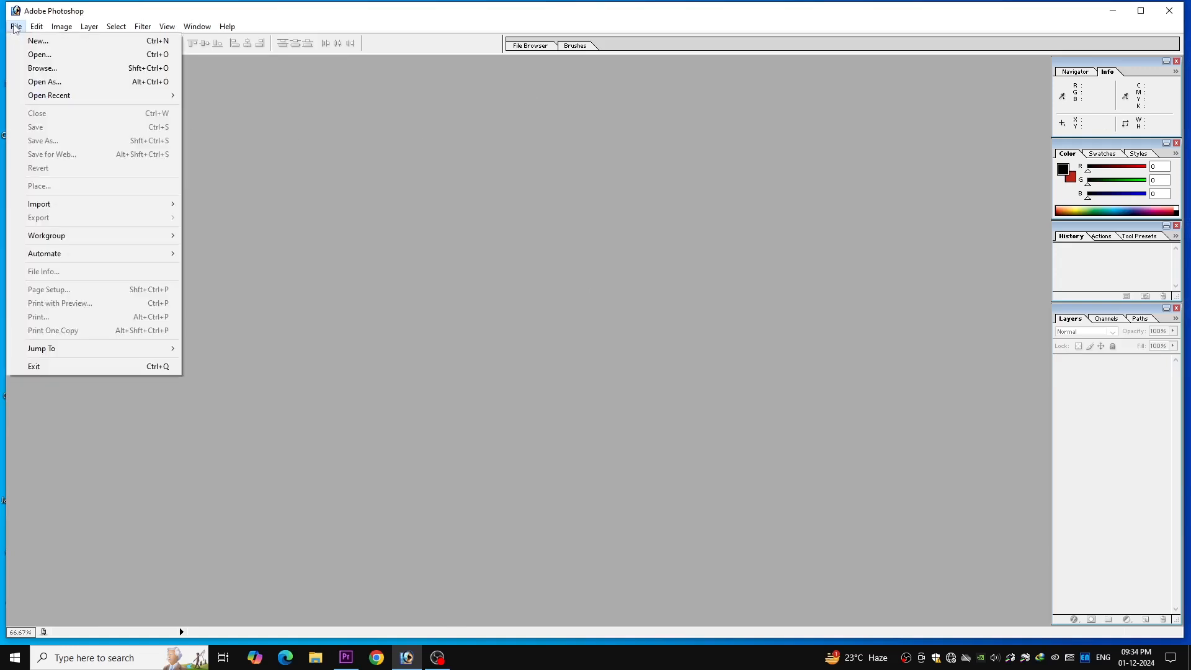
{"action": "left_click", "coordinate": [37, 54]}
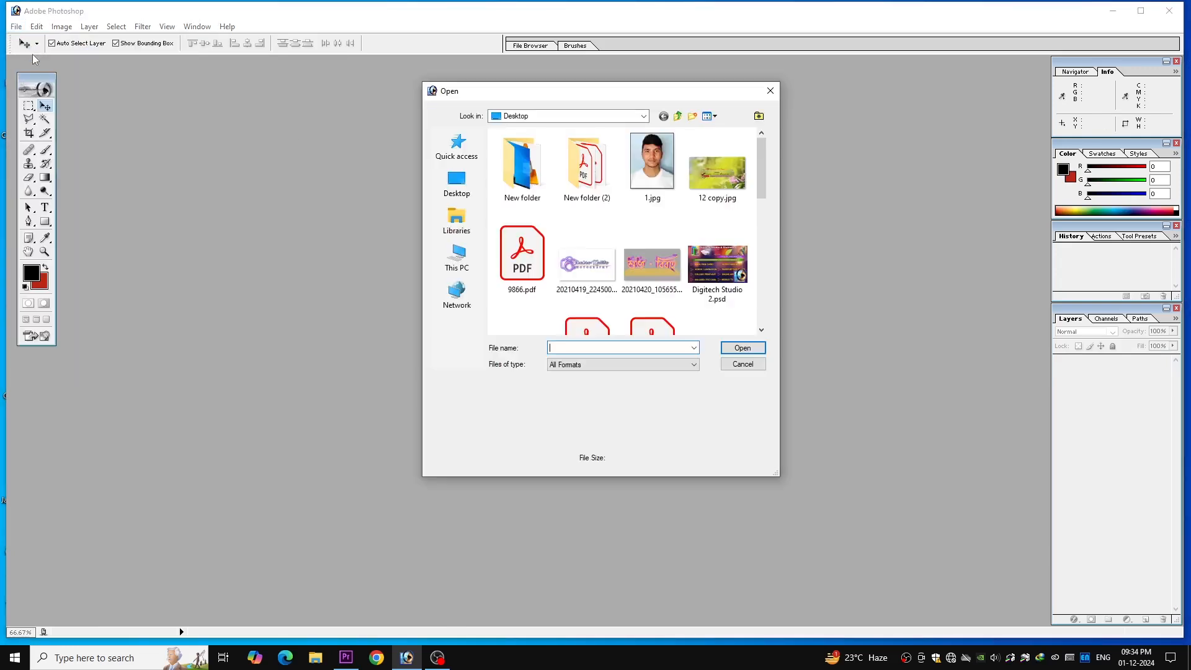
{"action": "left_click", "coordinate": [459, 189]}
{"action": "left_click_drag", "start_coordinate": [762, 166], "coordinate": [758, 202]}
{"action": "scroll", "coordinate": [515, 241], "scroll_direction": "down", "scroll_amount": 4}
{"action": "left_click", "coordinate": [515, 241]}
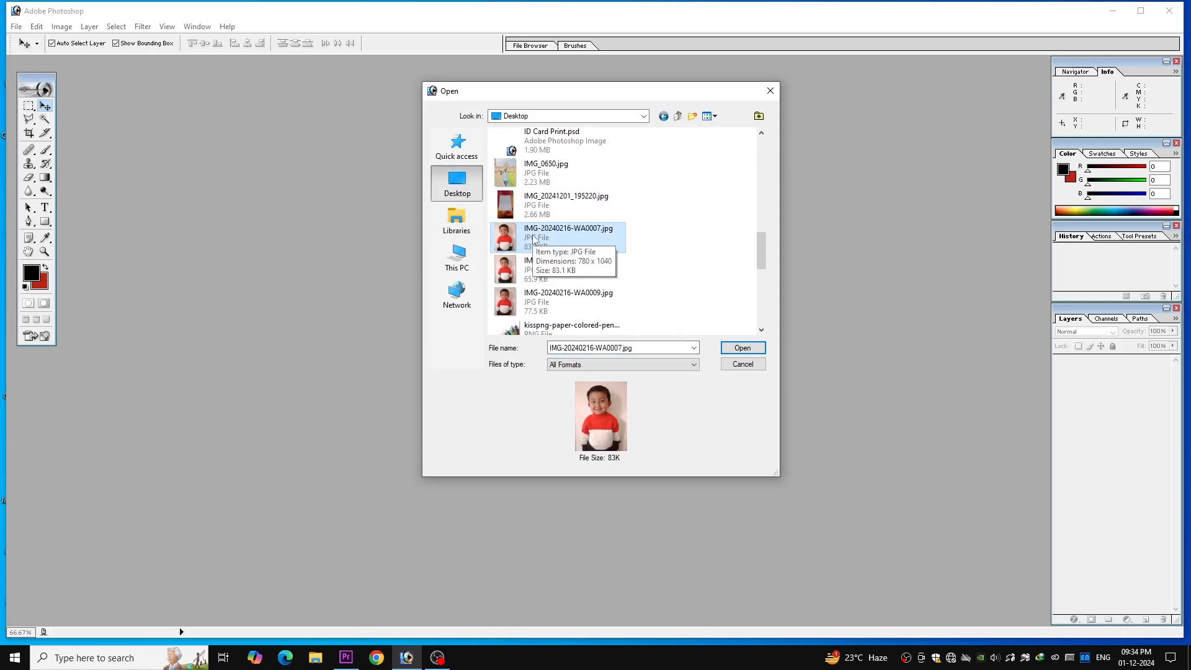
{"action": "left_click", "coordinate": [742, 349]}
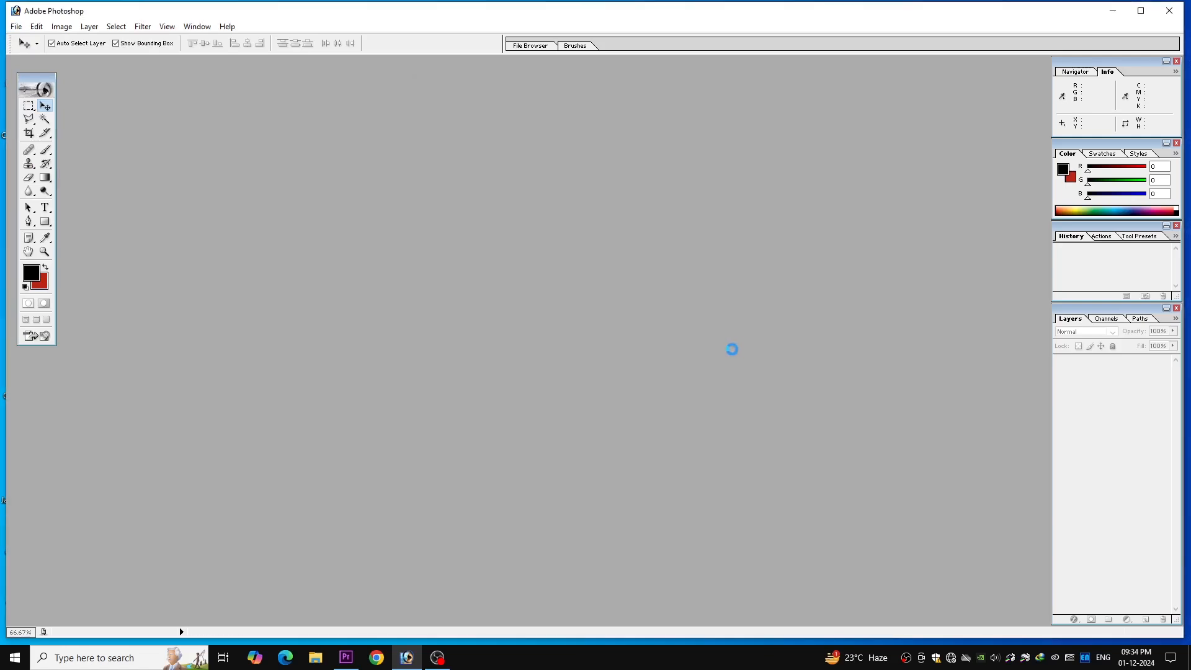
{"action": "left_click_drag", "start_coordinate": [255, 70], "coordinate": [538, 129]}
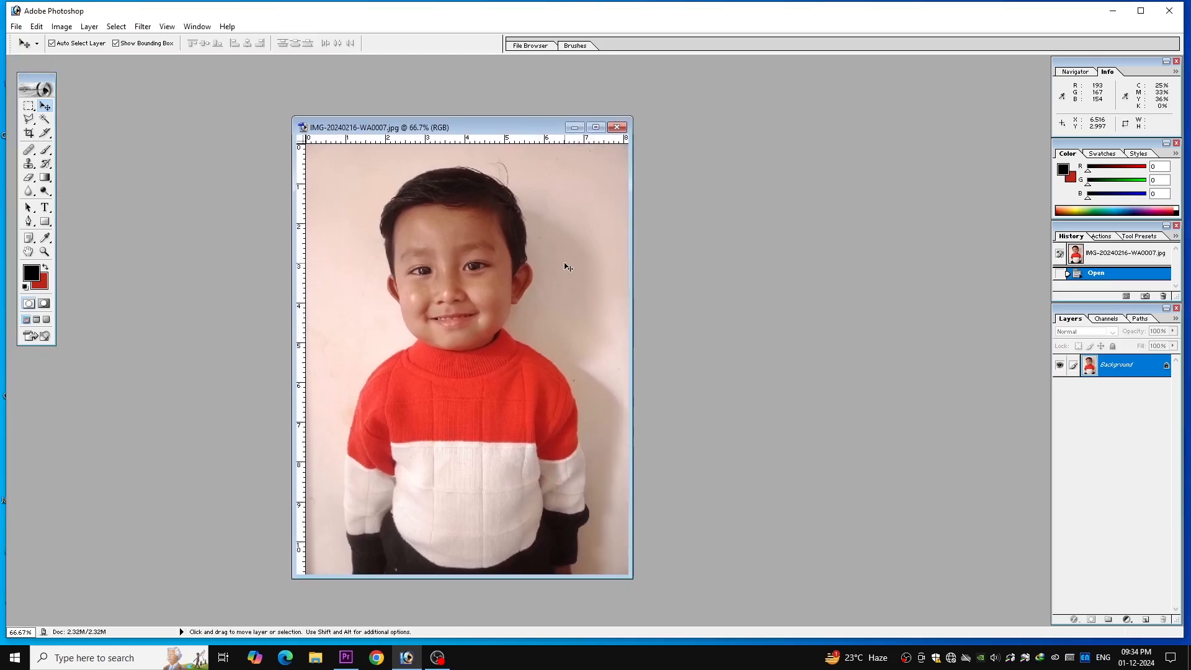
{"action": "left_click", "coordinate": [617, 128]}
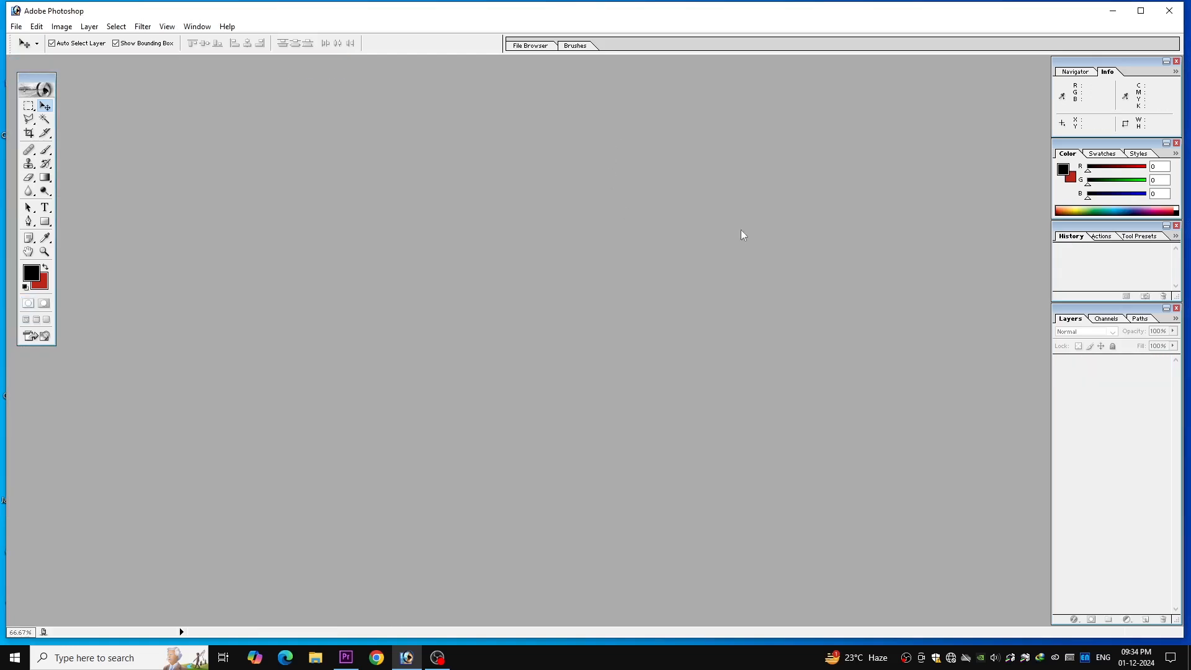
Bring IMG-20240216-WA0007.jpg from the Windows desktop into Photoshop and maximize its document window.
{"action": "left_click", "coordinate": [1113, 12]}
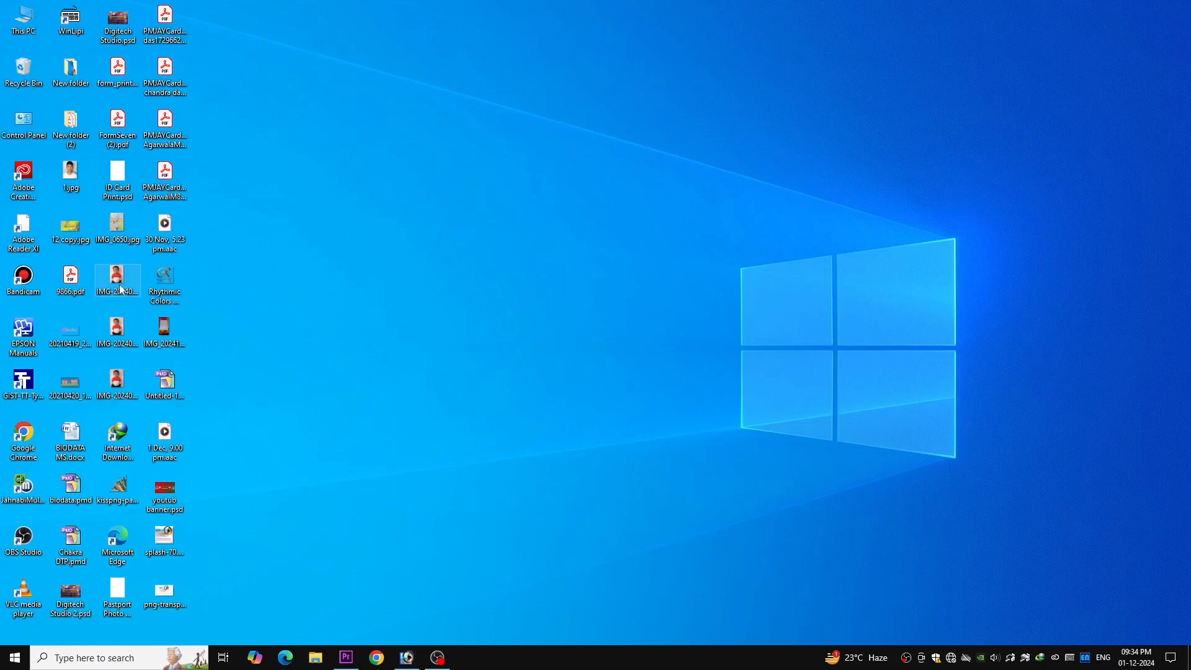
{"action": "left_click", "coordinate": [114, 285]}
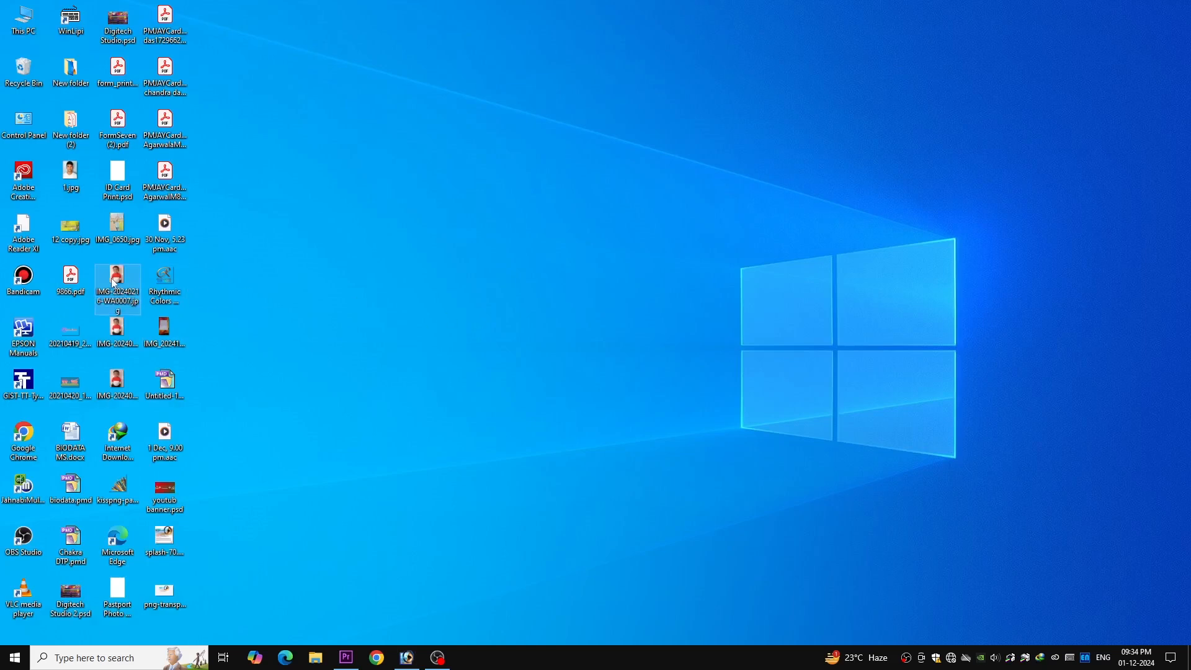
{"action": "left_click_drag", "start_coordinate": [115, 284], "coordinate": [512, 338]}
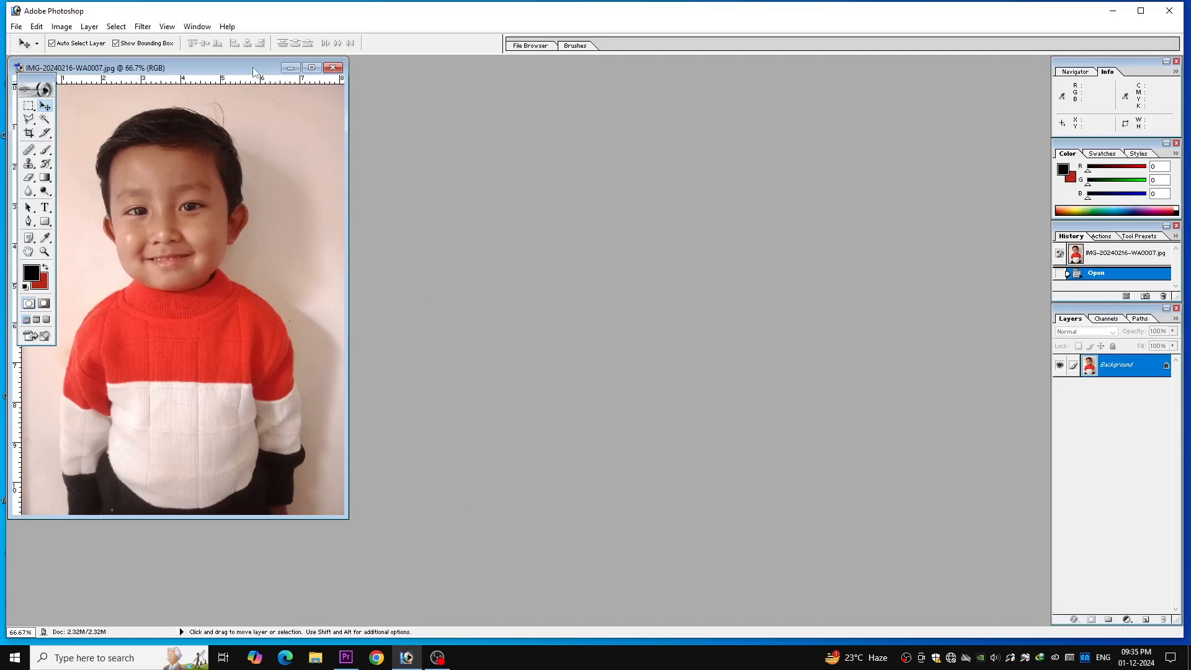
{"action": "left_click_drag", "start_coordinate": [248, 68], "coordinate": [609, 119]}
{"action": "left_click", "coordinate": [673, 119]}
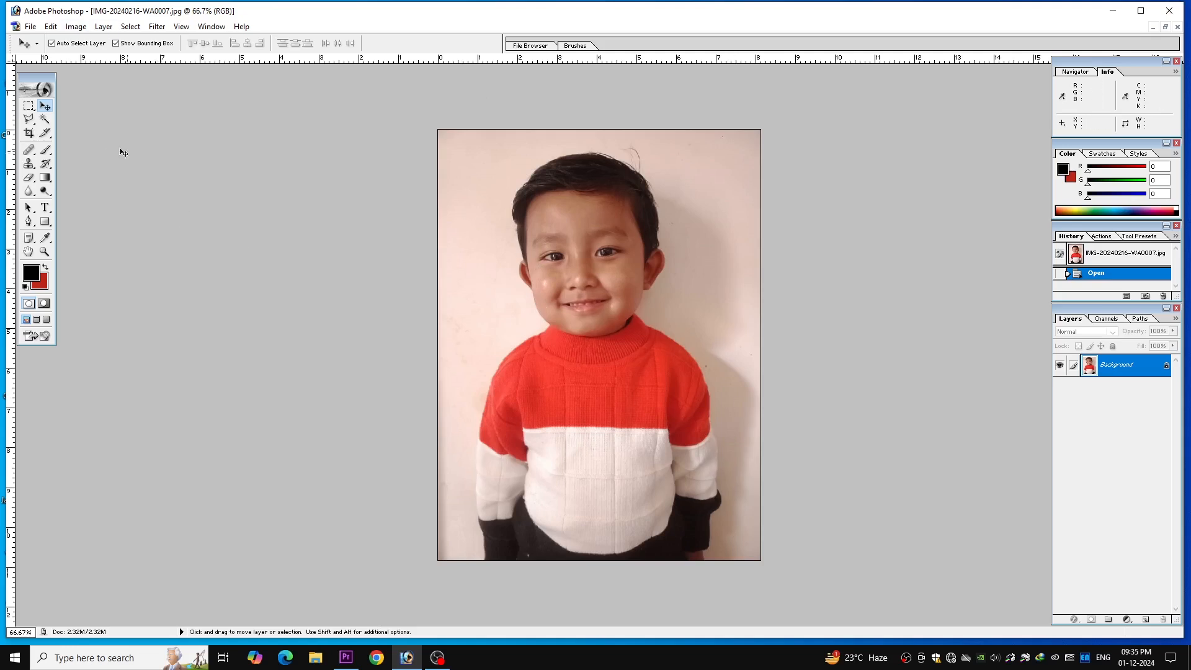
Set the Crop tool to a width of 1.2 in, a height of 1.4 in and a resolution of 300 pixels/inch.
{"action": "left_click", "coordinate": [28, 134]}
{"action": "left_click", "coordinate": [103, 43]}
{"action": "left_click_drag", "start_coordinate": [98, 44], "coordinate": [49, 49]}
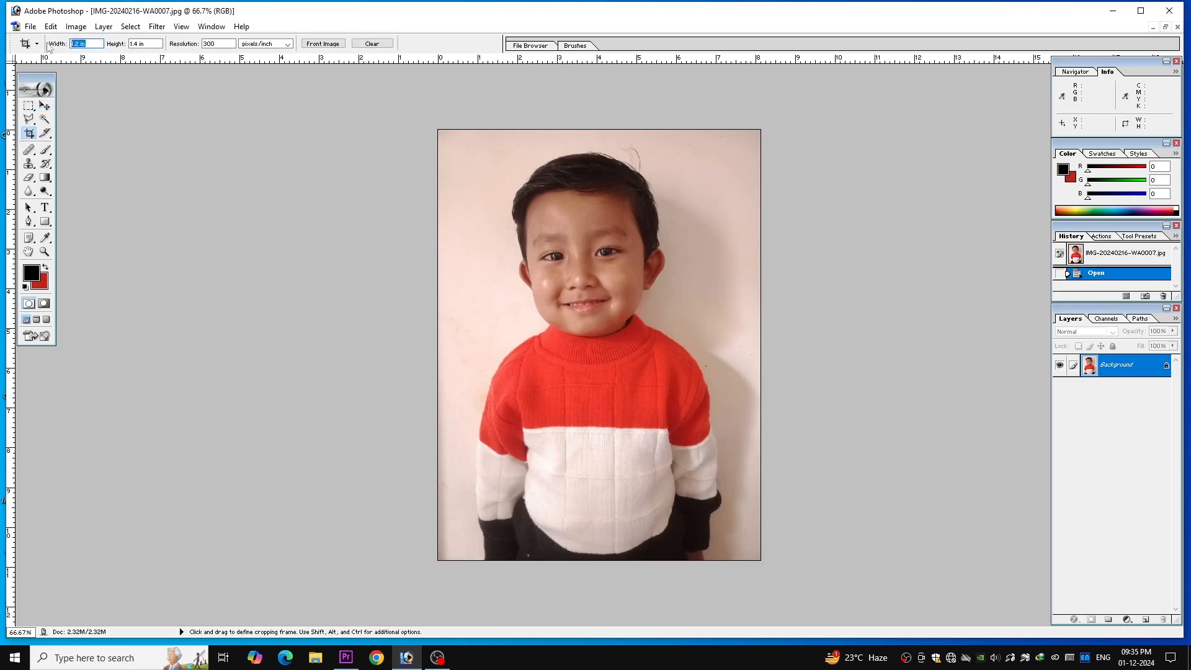
{"action": "type", "text": "1.2"}
{"action": "key", "text": "Tab"}
{"action": "type", "text": "1"}
{"action": "left_click", "coordinate": [228, 46]}
Crop the photo to the boy's head and shoulders, with the frame ending at the red part of the sweater.
{"action": "left_click_drag", "start_coordinate": [470, 131], "coordinate": [696, 491]}
{"action": "left_click_drag", "start_coordinate": [571, 317], "coordinate": [574, 332]}
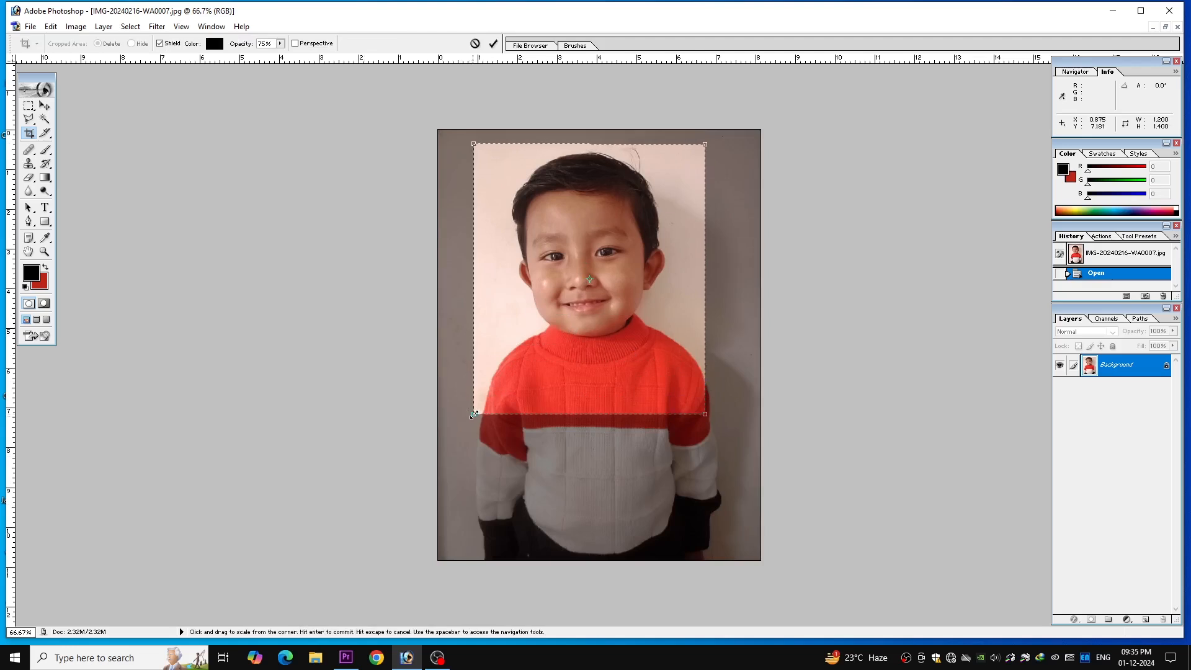
{"action": "left_click_drag", "start_coordinate": [473, 413], "coordinate": [489, 397]}
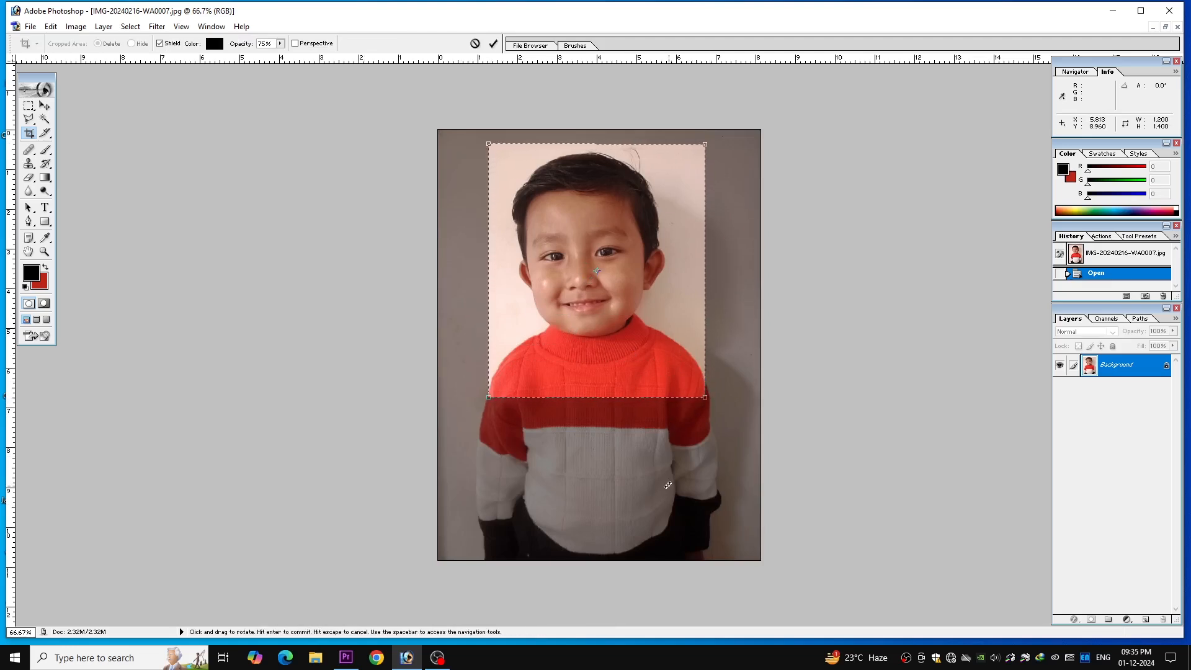
{"action": "key", "text": "Return"}
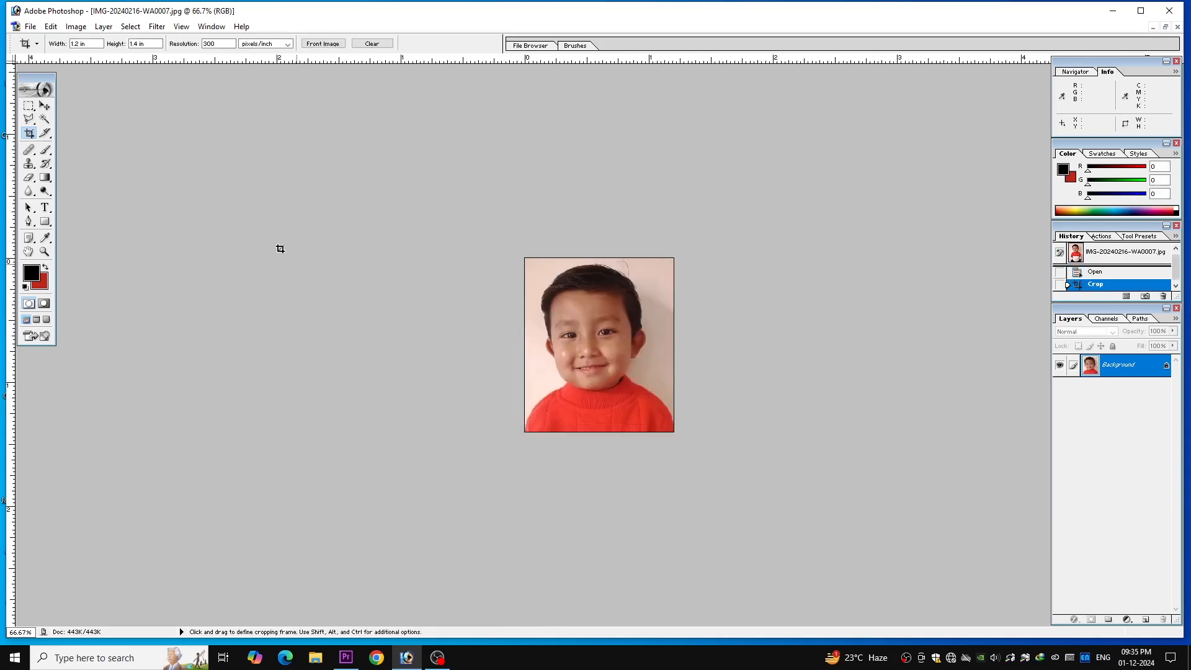
Raise the cropped photo's brightness to +12 with the Brightness/Contrast adjustment.
{"action": "left_click", "coordinate": [77, 41]}
{"action": "left_click", "coordinate": [76, 26]}
{"action": "mouse_move", "coordinate": [105, 62]}
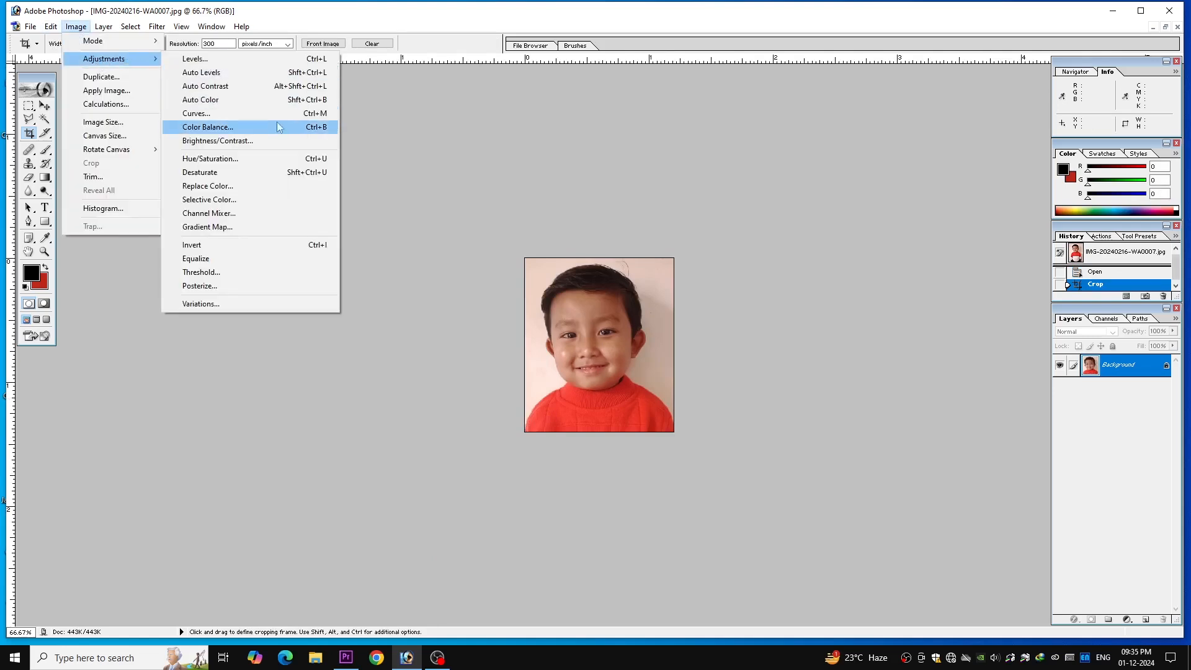
{"action": "left_click", "coordinate": [217, 141]}
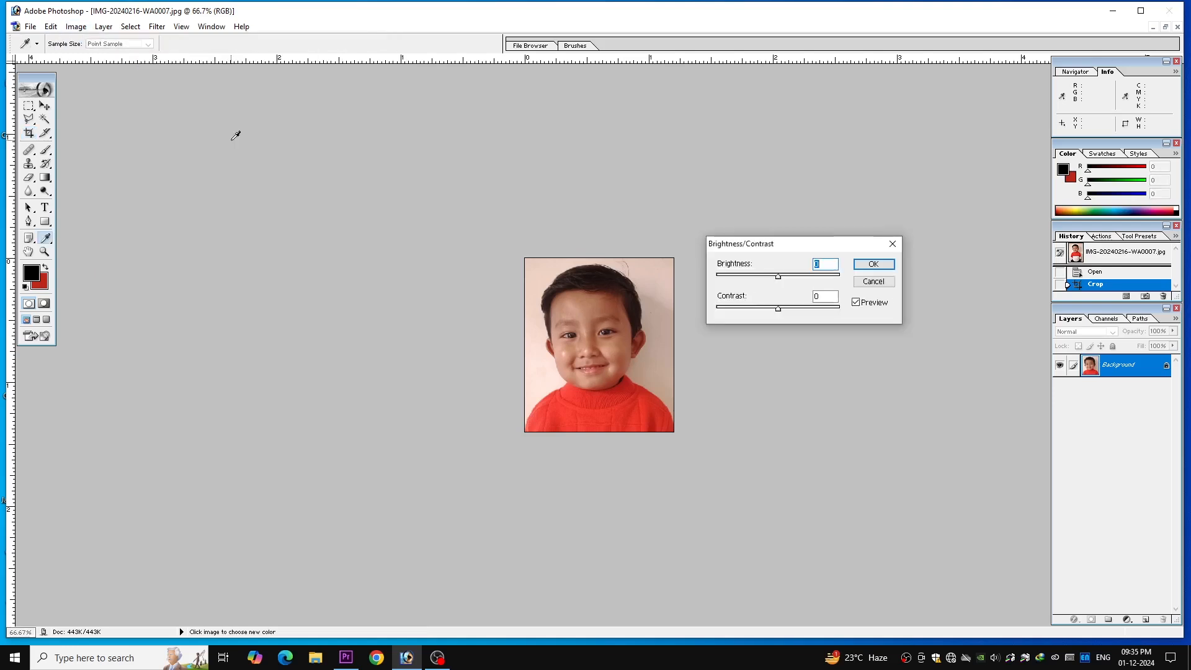
{"action": "left_click_drag", "start_coordinate": [781, 278], "coordinate": [786, 278]}
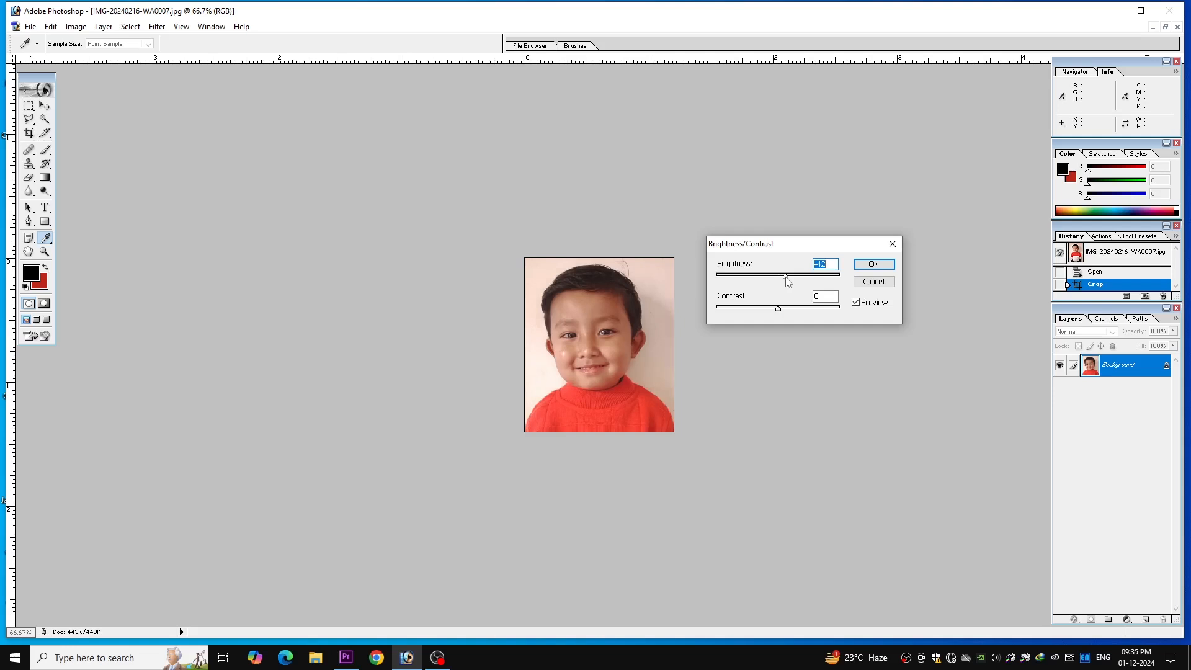
{"action": "left_click", "coordinate": [873, 264]}
{"action": "key", "text": "c"}
Select the entire cropped photo with the Rectangular Marquee tool.
{"action": "key", "text": "ctrl+plus"}
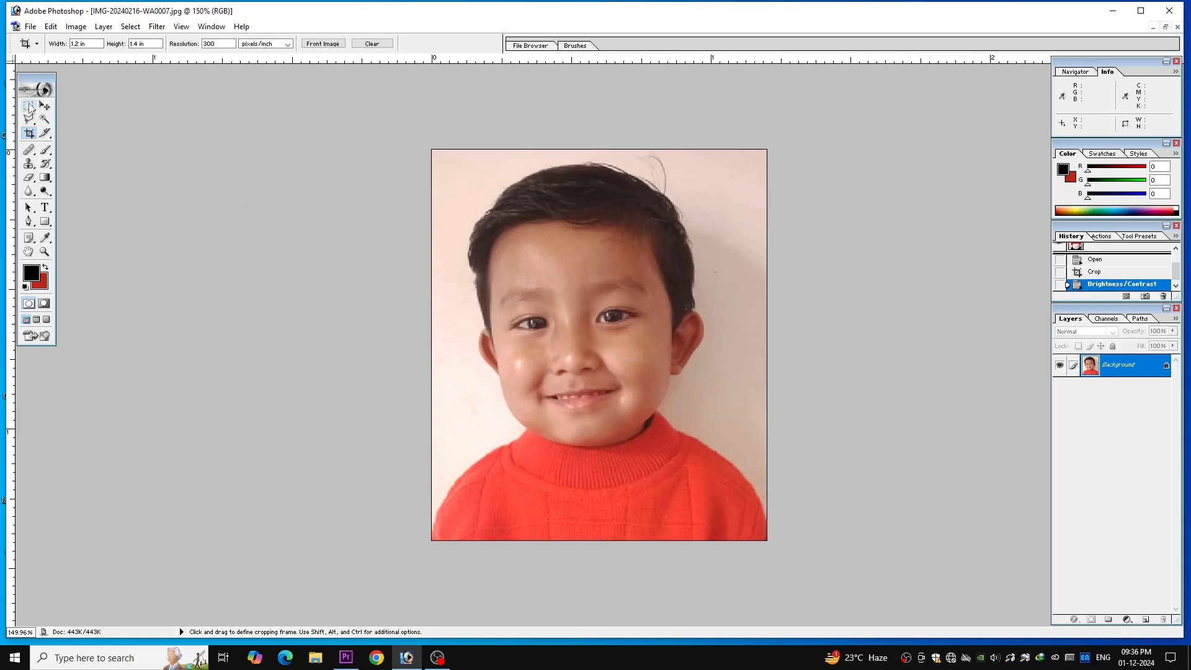
{"action": "left_click", "coordinate": [29, 107]}
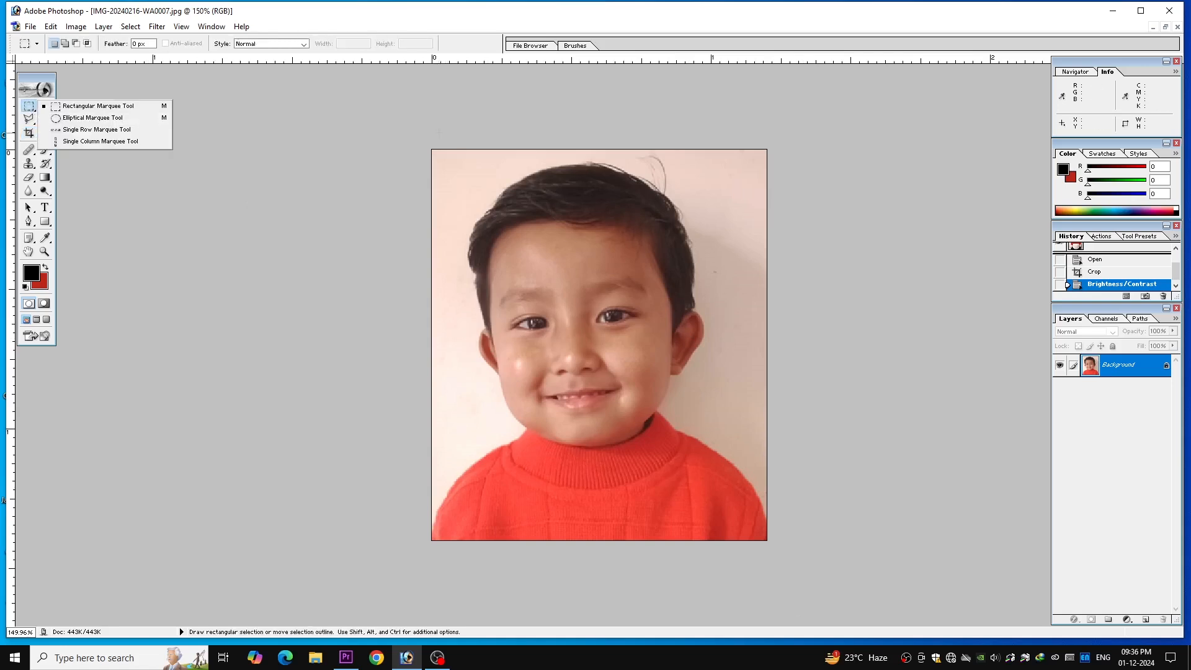
{"action": "left_click_drag", "start_coordinate": [425, 143], "coordinate": [772, 546]}
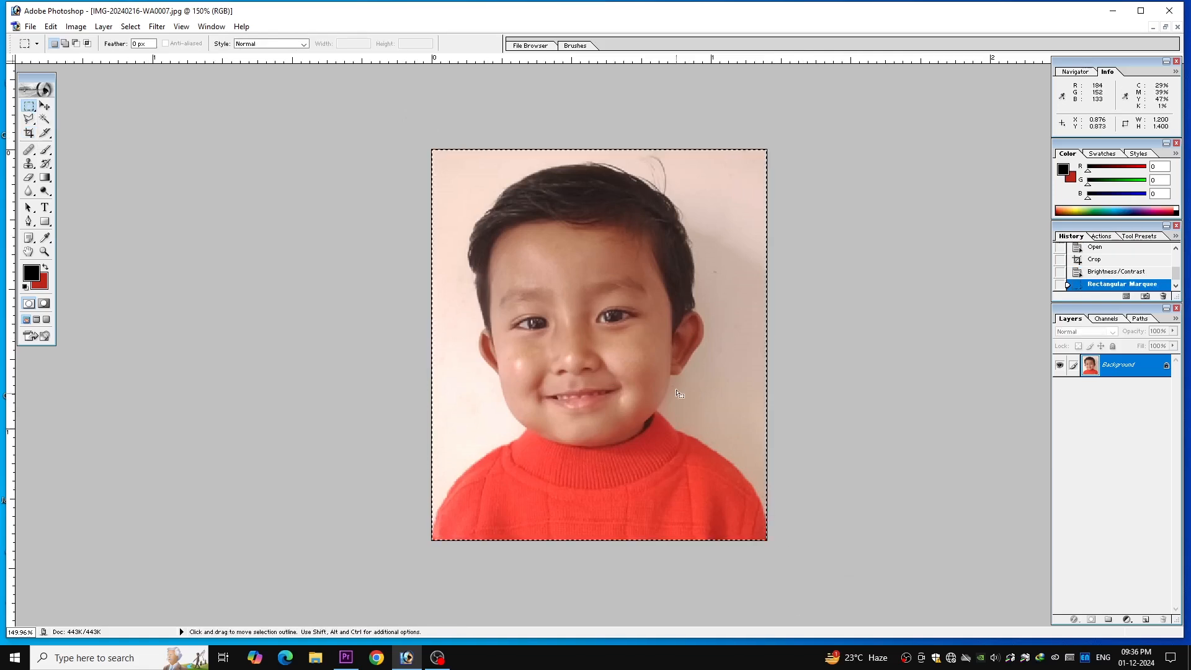
Stroke the selection with a 3 px black border at the Center location and deselect.
{"action": "right_click", "coordinate": [718, 261]}
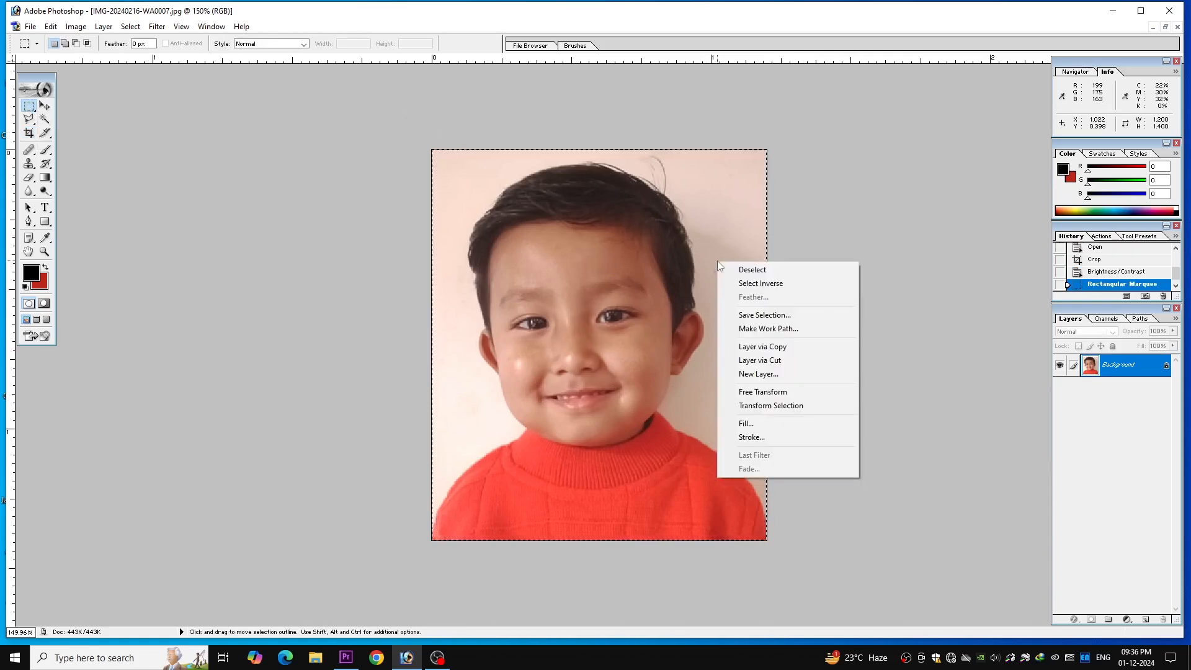
{"action": "left_click", "coordinate": [752, 437]}
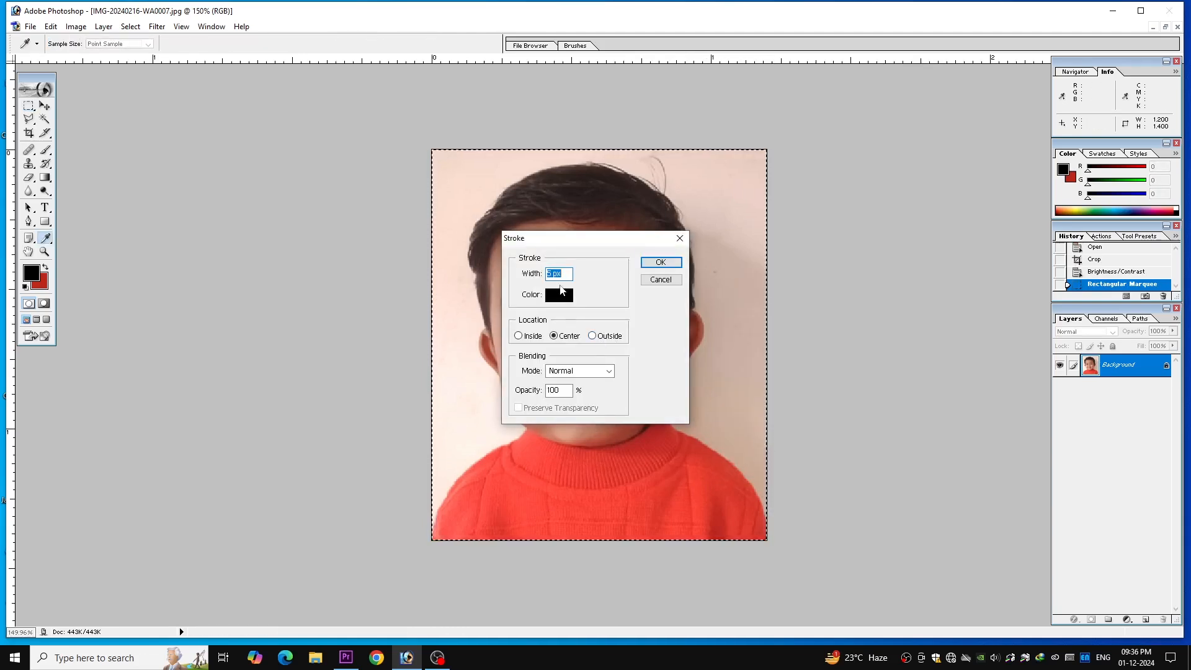
{"action": "left_click_drag", "start_coordinate": [554, 272], "coordinate": [544, 270]}
{"action": "type", "text": "3"}
{"action": "left_click", "coordinate": [559, 297]}
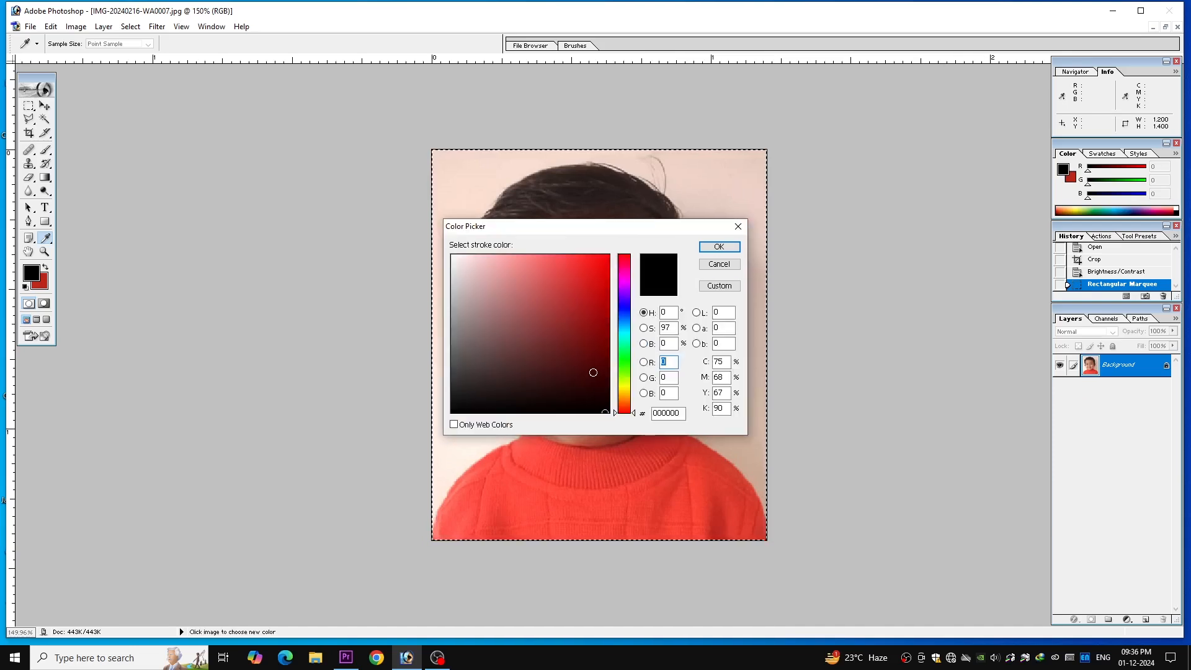
{"action": "left_click", "coordinate": [598, 406]}
{"action": "left_click", "coordinate": [563, 277]}
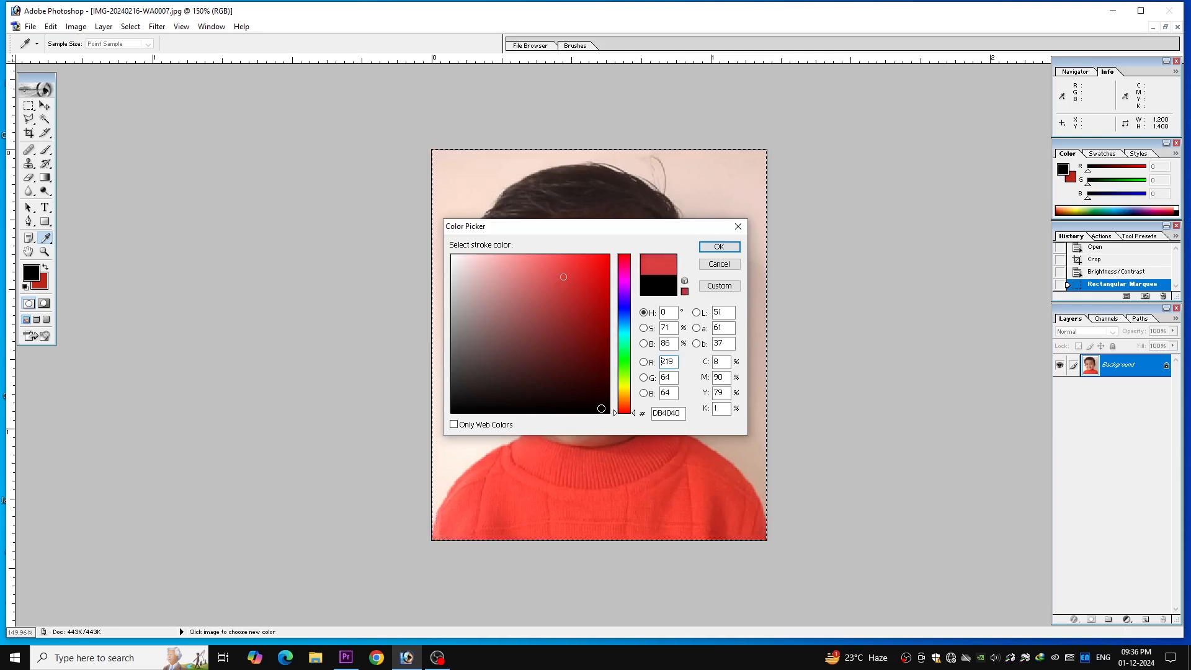
{"action": "left_click_drag", "start_coordinate": [597, 392], "coordinate": [610, 428]}
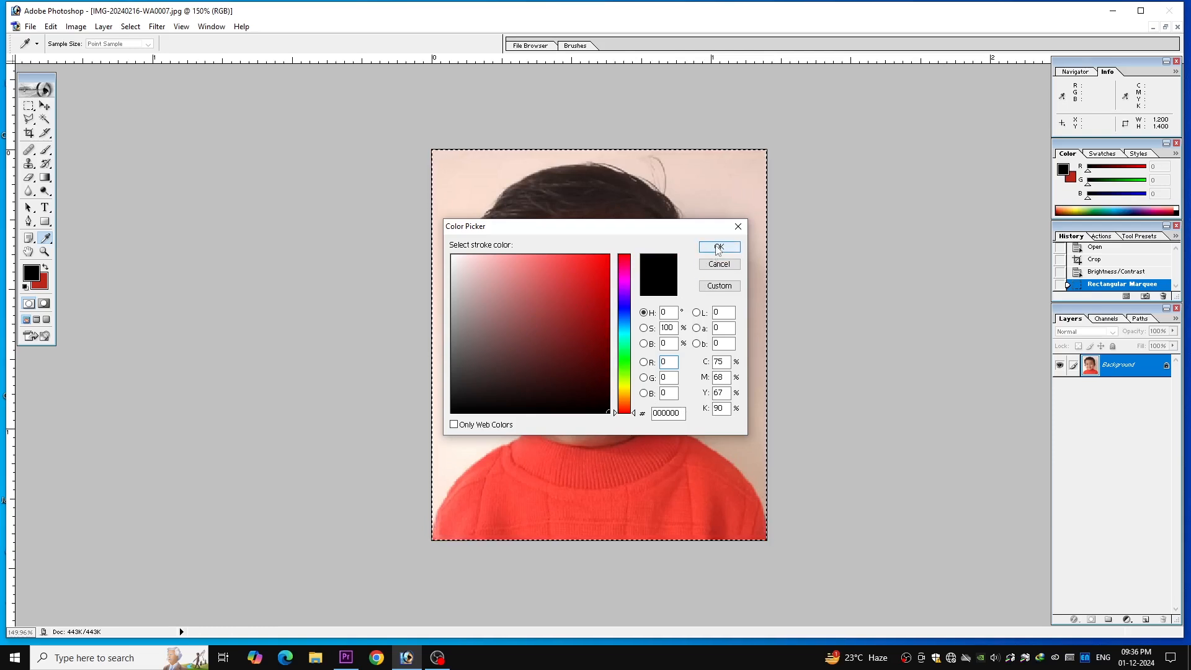
{"action": "left_click", "coordinate": [717, 249]}
{"action": "left_click", "coordinate": [652, 263]}
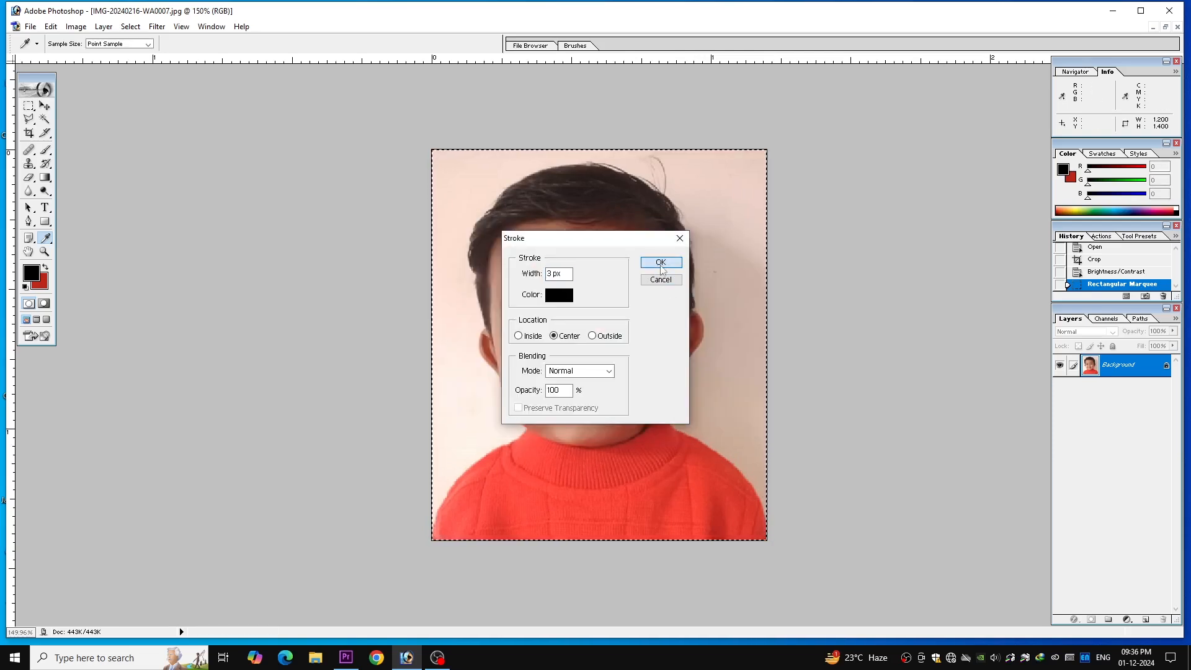
{"action": "key", "text": "m"}
{"action": "key", "text": "ctrl+d"}
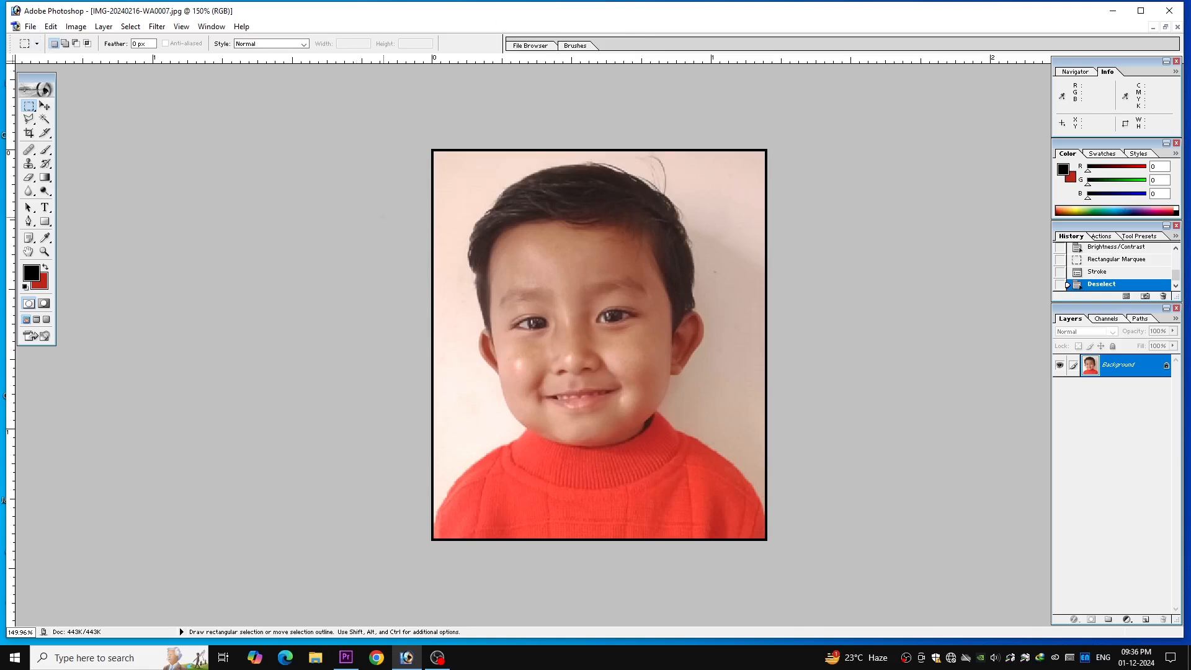
Create a new A4 document, 210 x 297 mm at 300 pixels/inch, in RGB Color with white contents.
{"action": "left_click", "coordinate": [30, 28]}
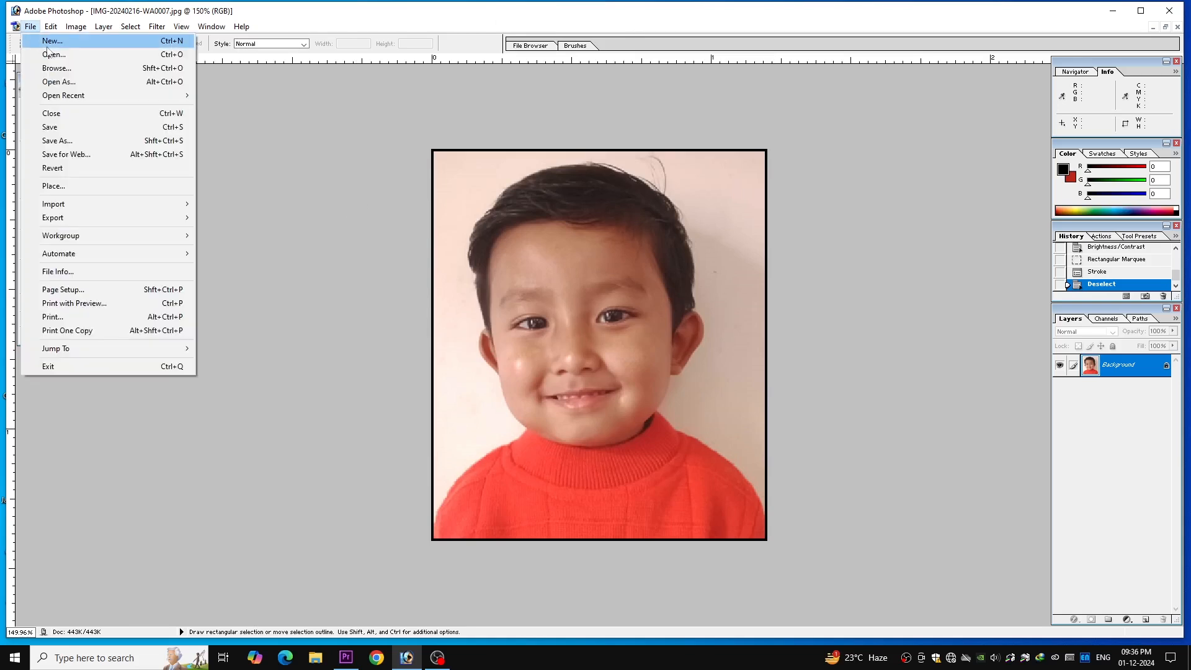
{"action": "left_click", "coordinate": [53, 43]}
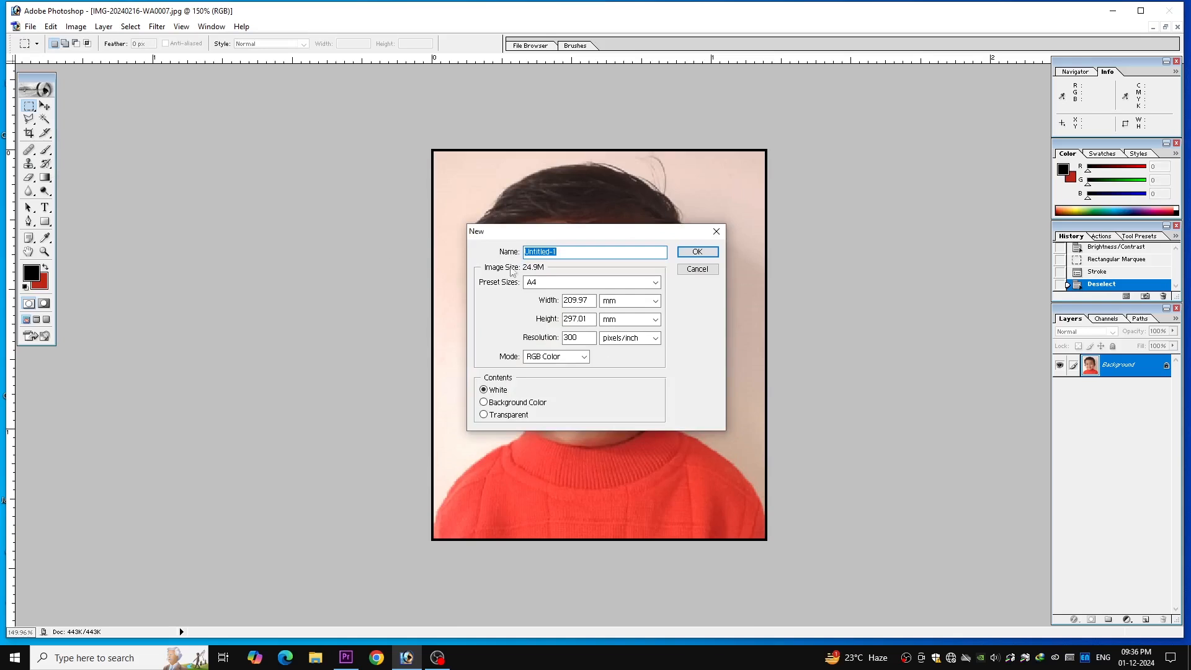
{"action": "left_click", "coordinate": [547, 284]}
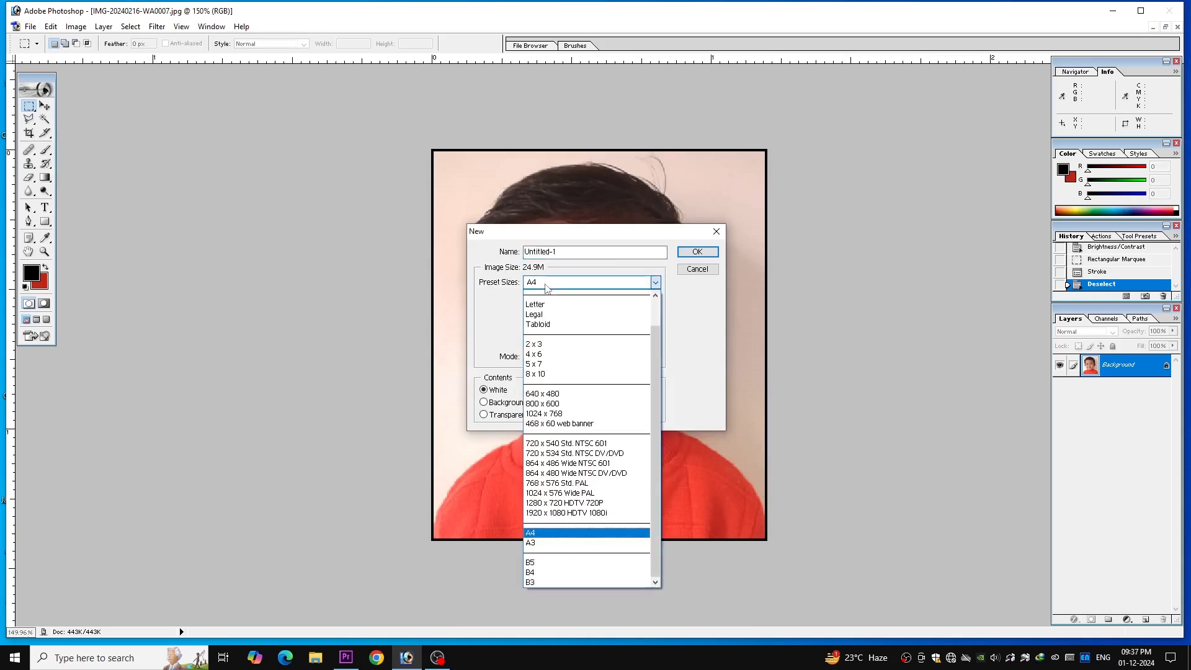
{"action": "left_click", "coordinate": [544, 355]}
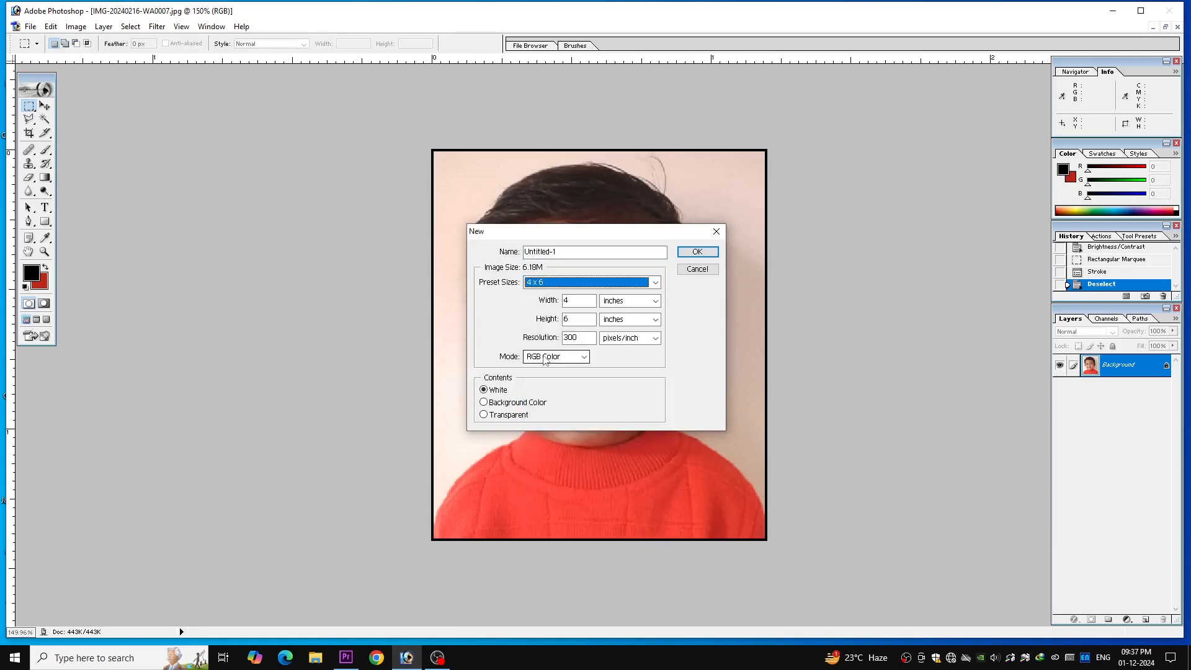
{"action": "left_click", "coordinate": [560, 283]}
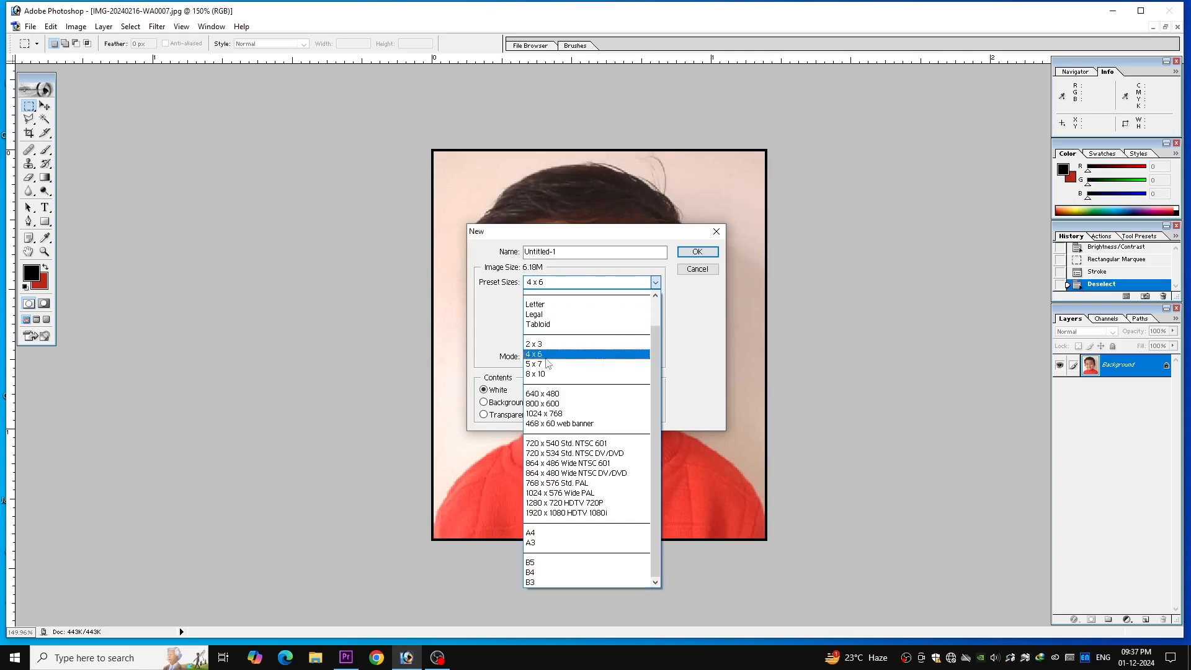
{"action": "left_click", "coordinate": [572, 534]}
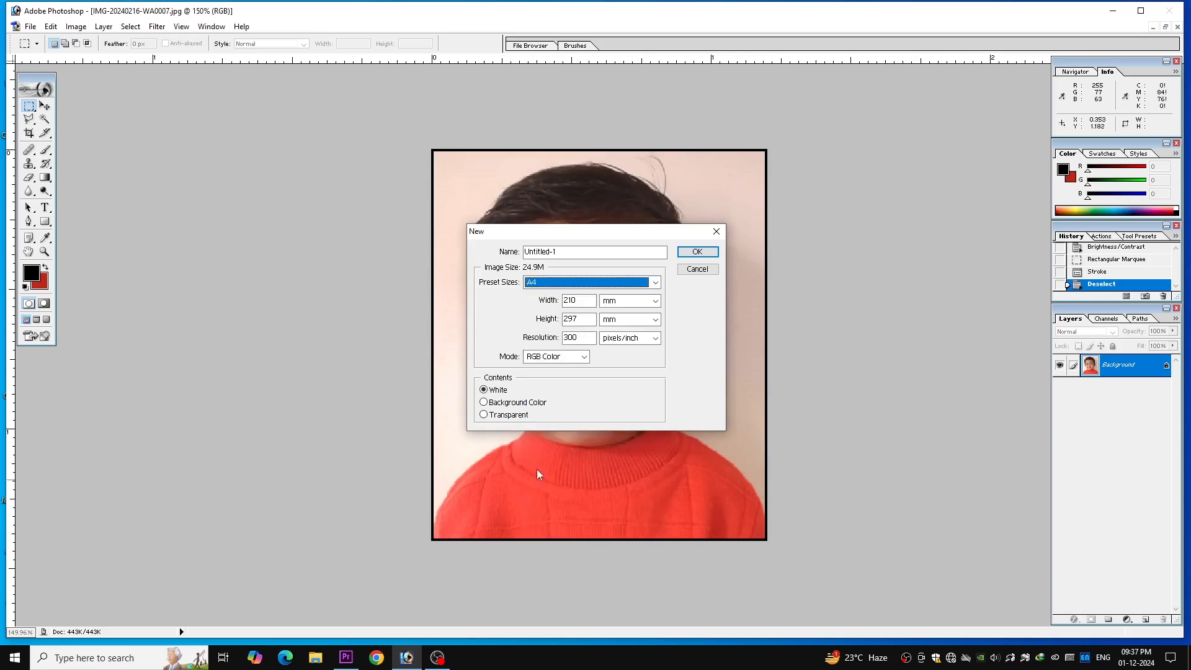
{"action": "left_click", "coordinate": [695, 252]}
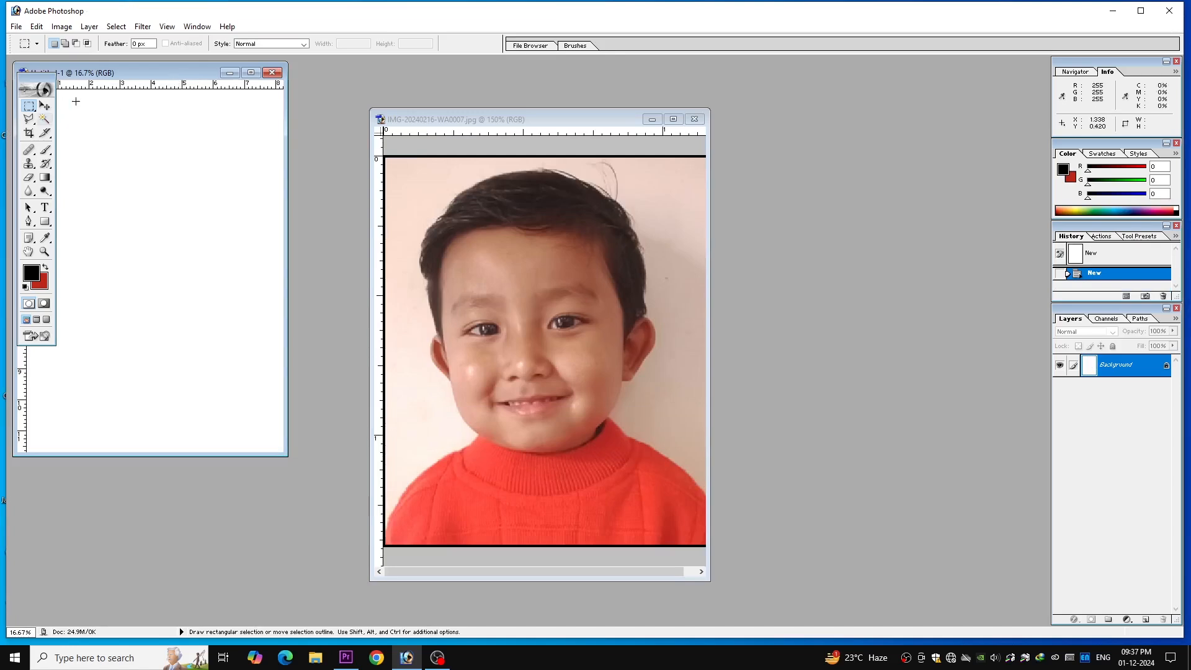
Move the blank document's window clear of the toolbox and copy the bordered photo into it with the Move tool.
{"action": "left_click_drag", "start_coordinate": [174, 73], "coordinate": [245, 88]}
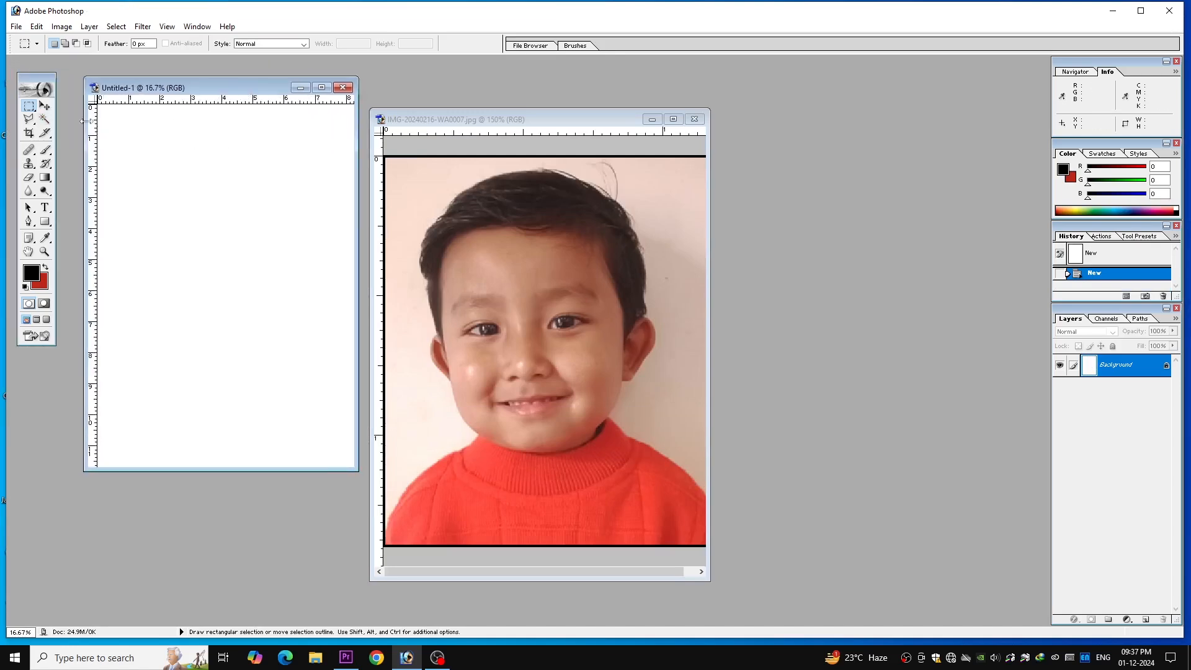
{"action": "left_click", "coordinate": [44, 107]}
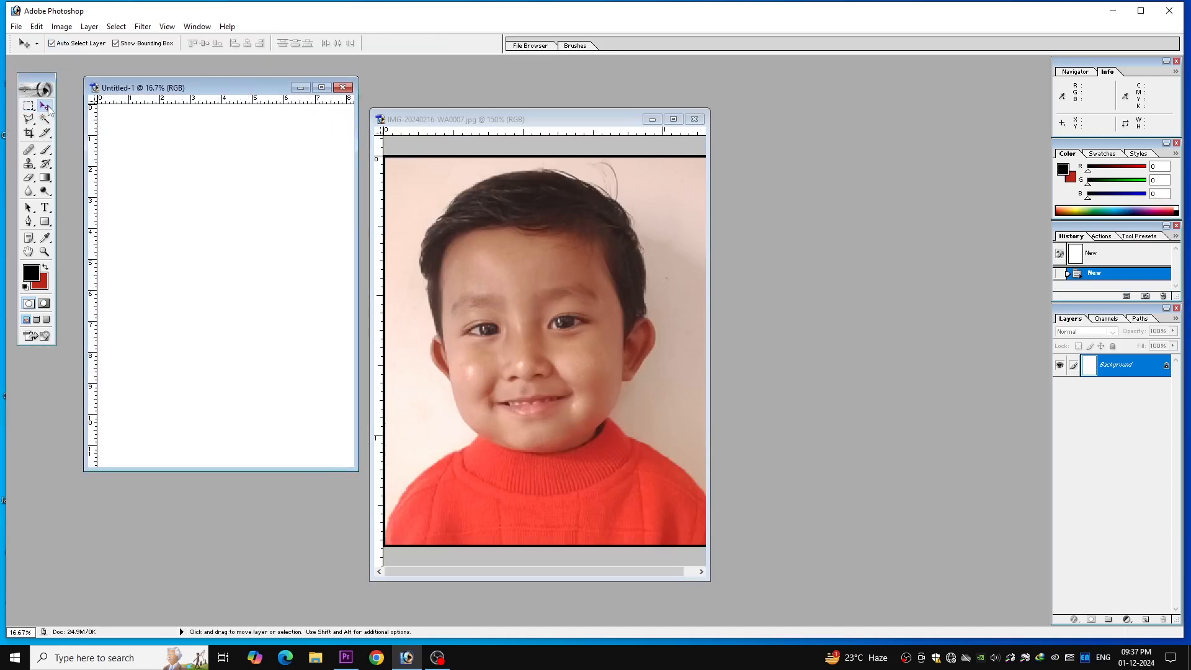
{"action": "left_click", "coordinate": [683, 180]}
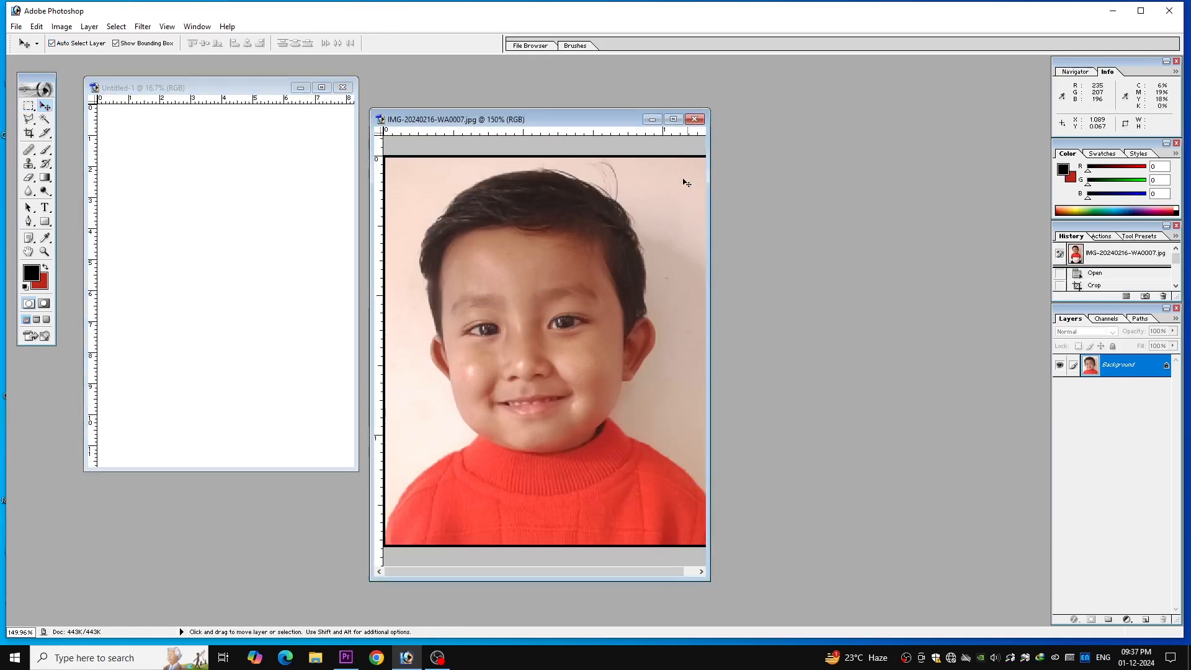
{"action": "left_click_drag", "start_coordinate": [605, 227], "coordinate": [197, 152]}
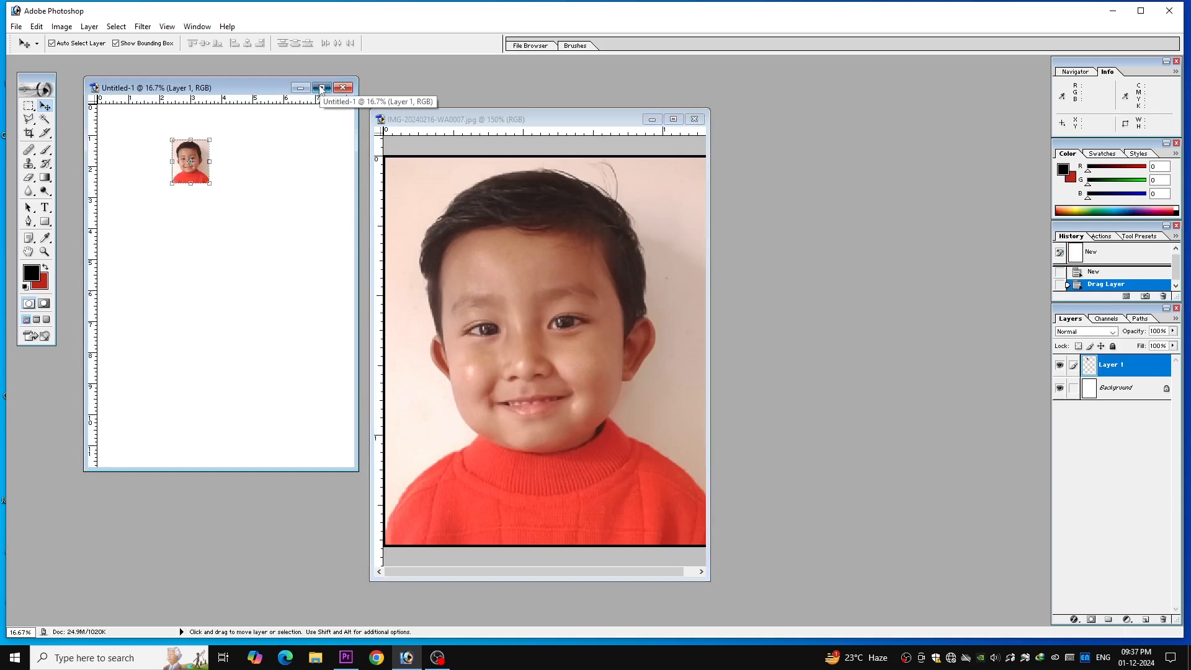
Maximize the A4 document and place the photo in the page's upper-left corner with a small gap from the edges.
{"action": "left_click", "coordinate": [321, 88]}
{"action": "left_click_drag", "start_coordinate": [517, 203], "coordinate": [505, 185]}
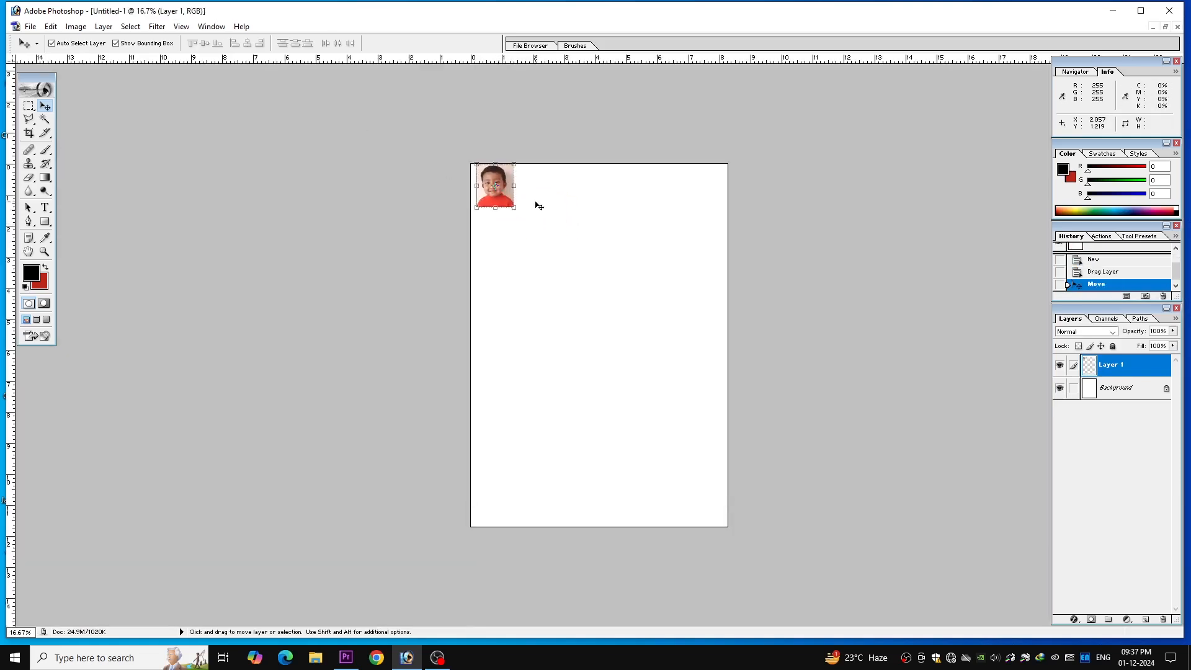
{"action": "key", "text": "shift+Down"}
{"action": "key", "text": "shift+Down"}
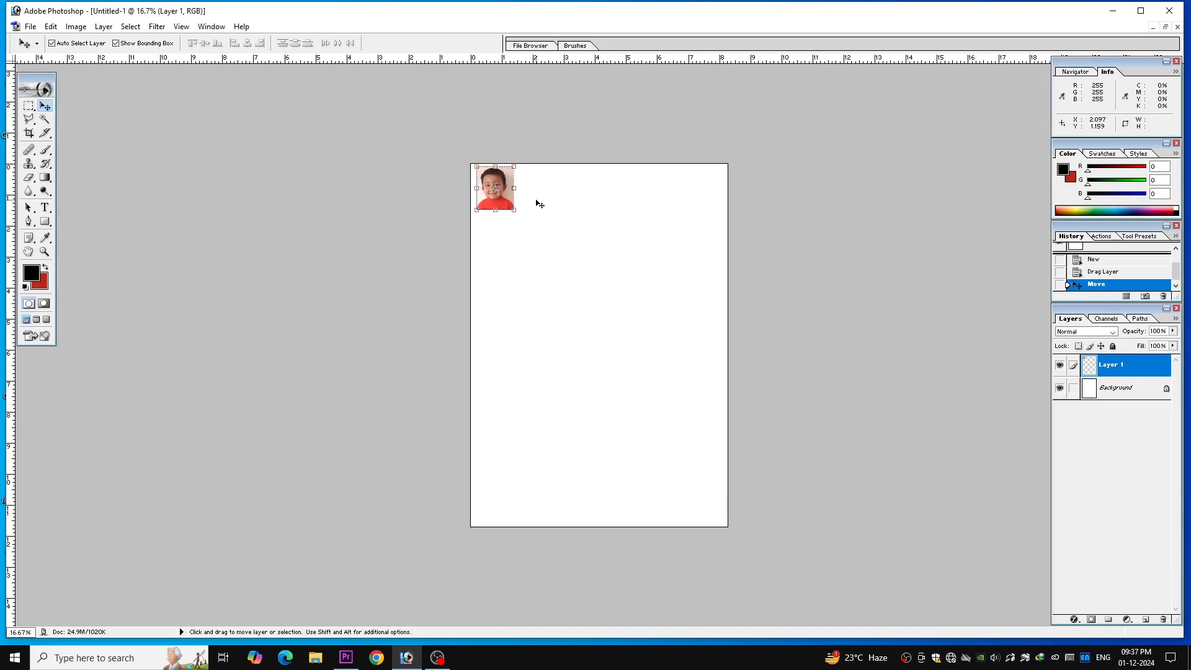
Duplicate the photo five times across the page to form an evenly spaced row of six along the upper edge.
{"action": "key", "text": "ctrl+plus"}
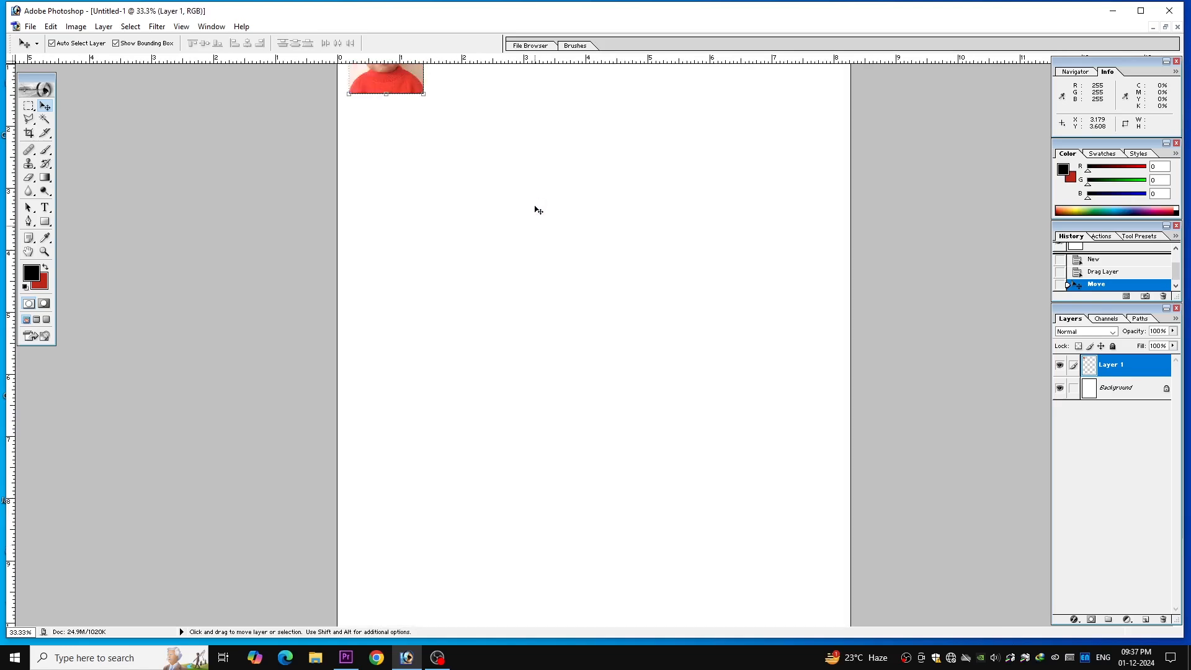
{"action": "scroll", "coordinate": [538, 209], "scroll_direction": "down", "scroll_amount": 1}
{"action": "scroll", "coordinate": [537, 210], "scroll_direction": "up", "scroll_amount": 4}
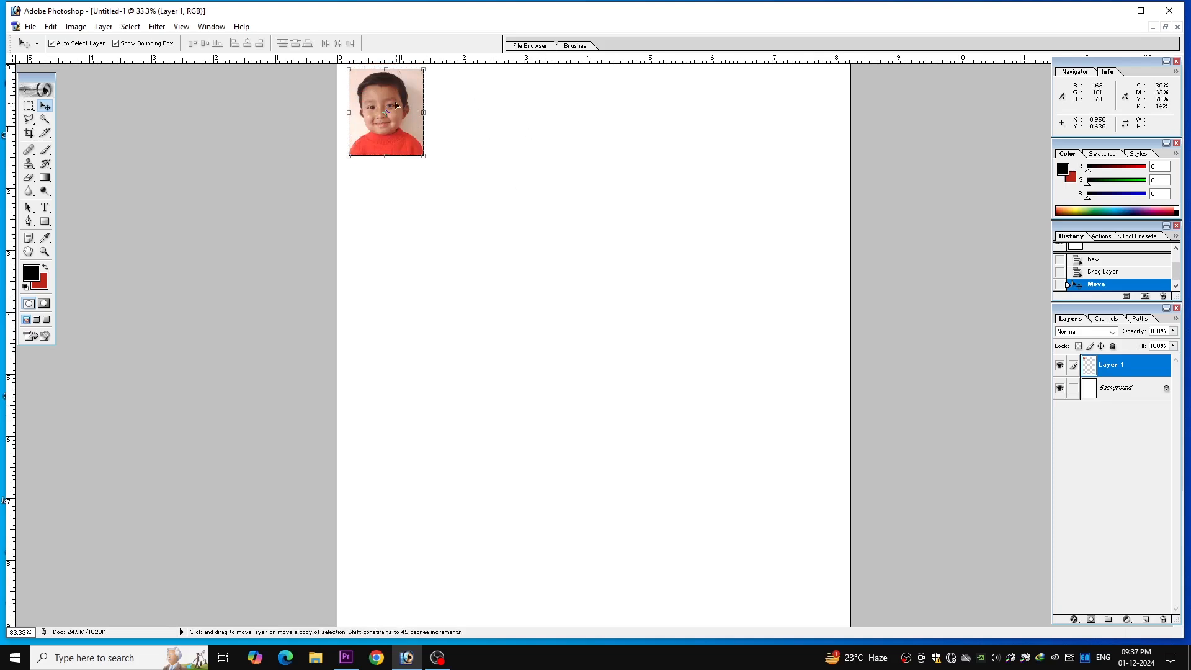
{"action": "left_click_drag", "start_coordinate": [389, 101], "coordinate": [797, 114]}
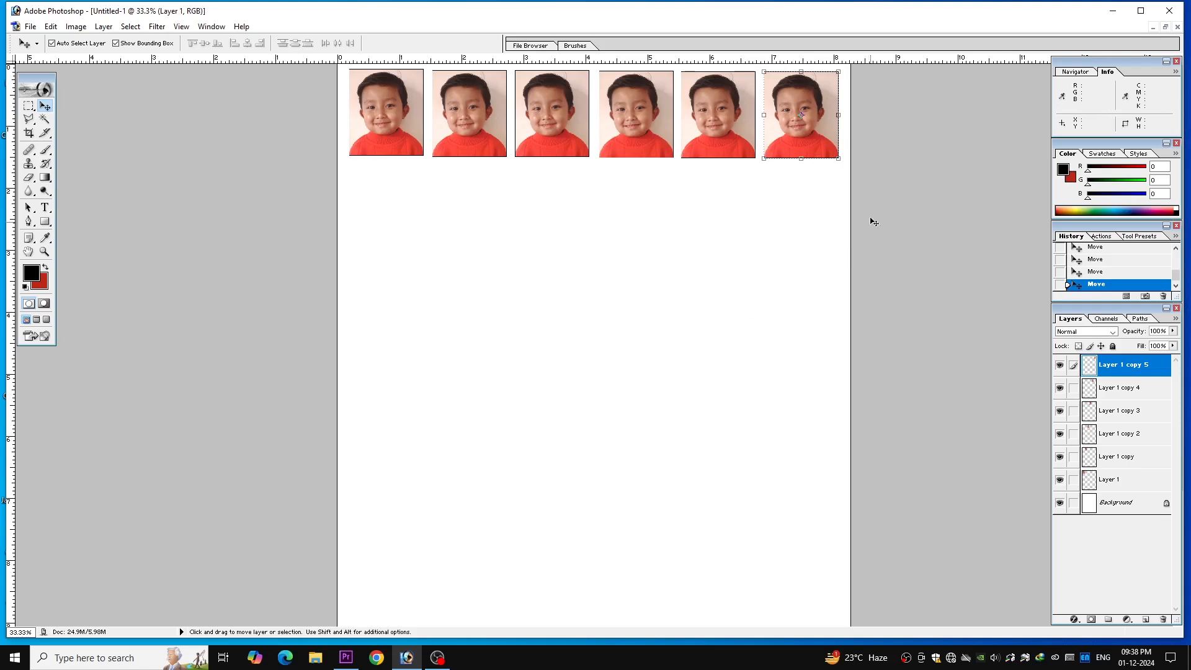
Link all six photo layers and merge them into a single layer.
{"action": "left_click", "coordinate": [1073, 389]}
{"action": "left_click", "coordinate": [1074, 412]}
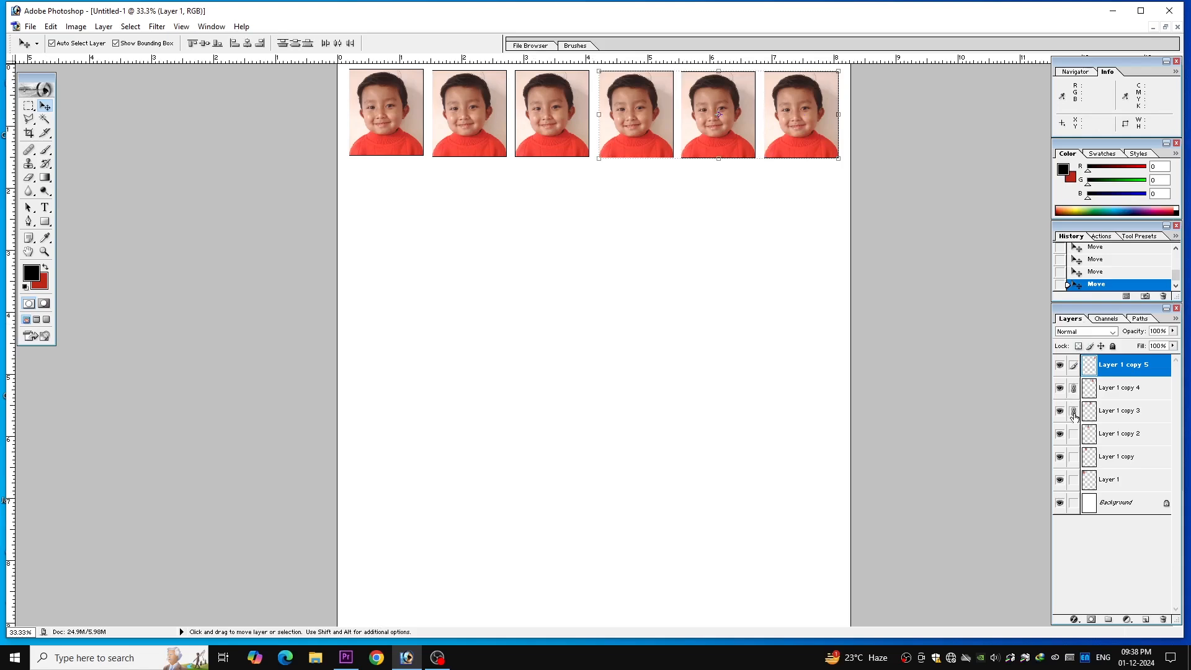
{"action": "left_click", "coordinate": [1074, 435]}
{"action": "left_click", "coordinate": [1074, 457]}
{"action": "left_click", "coordinate": [1074, 481]}
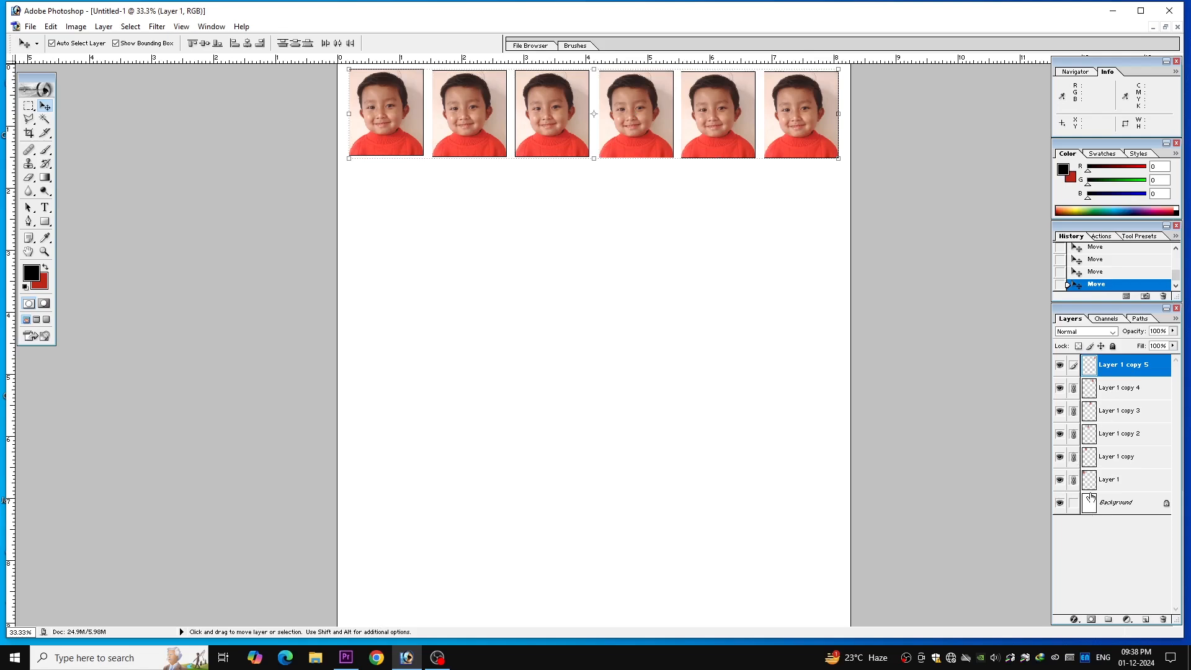
{"action": "key", "text": "ctrl+e"}
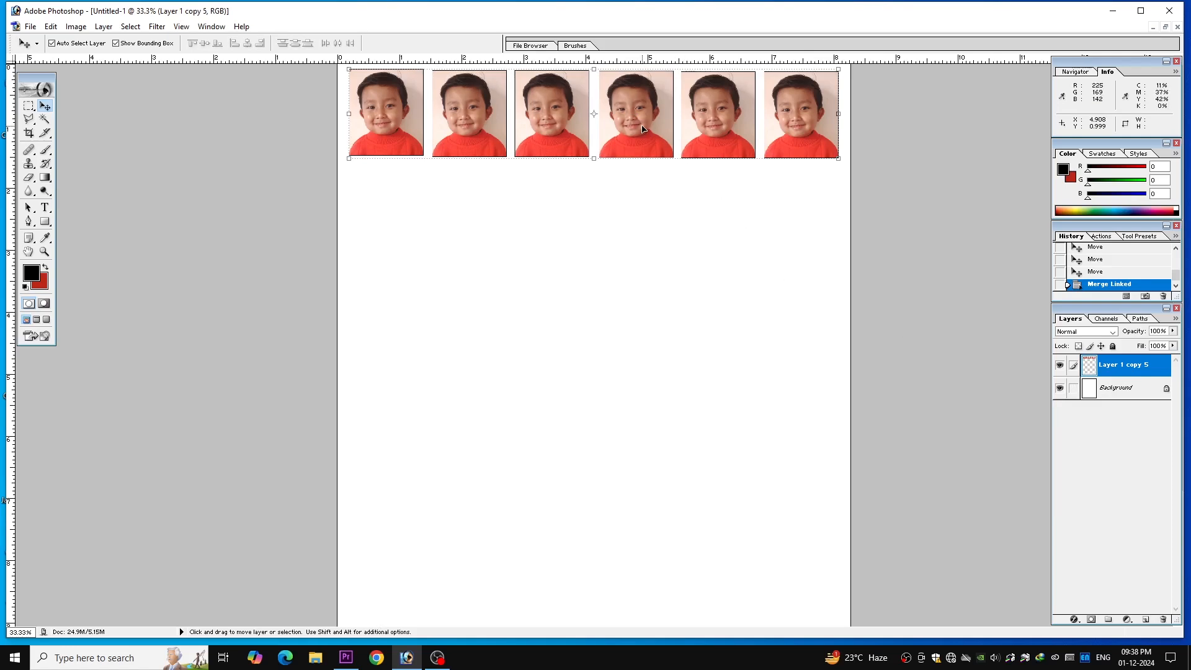
Shift the merged photo row slightly left on the page, keeping a narrow gap below the page's upper edge.
{"action": "mouse_move", "coordinate": [641, 130]}
{"action": "left_mouse_down"}
{"action": "mouse_move", "coordinate": [639, 350]}
{"action": "mouse_move", "coordinate": [653, 351]}
{"action": "mouse_move", "coordinate": [655, 188]}
{"action": "mouse_move", "coordinate": [636, 127]}
{"action": "left_mouse_up"}
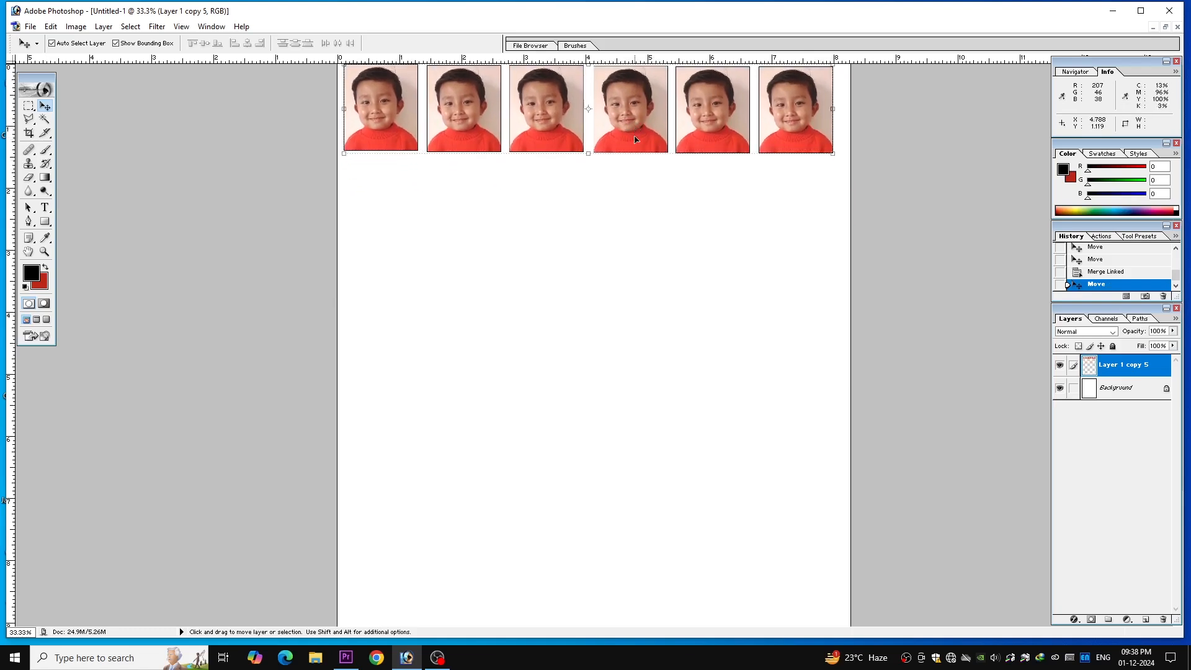
{"action": "key", "text": "Down"}
{"action": "key", "text": "Down"}
{"action": "key", "text": "Down"}
{"action": "key", "text": "Down"}
{"action": "key", "text": "Down"}
{"action": "key", "text": "Down"}
{"action": "key", "text": "Down"}
{"action": "key", "text": "Down"}
{"action": "key", "text": "Down"}
{"action": "key", "text": "Down"}
{"action": "key", "text": "Down"}
{"action": "key", "text": "Down"}
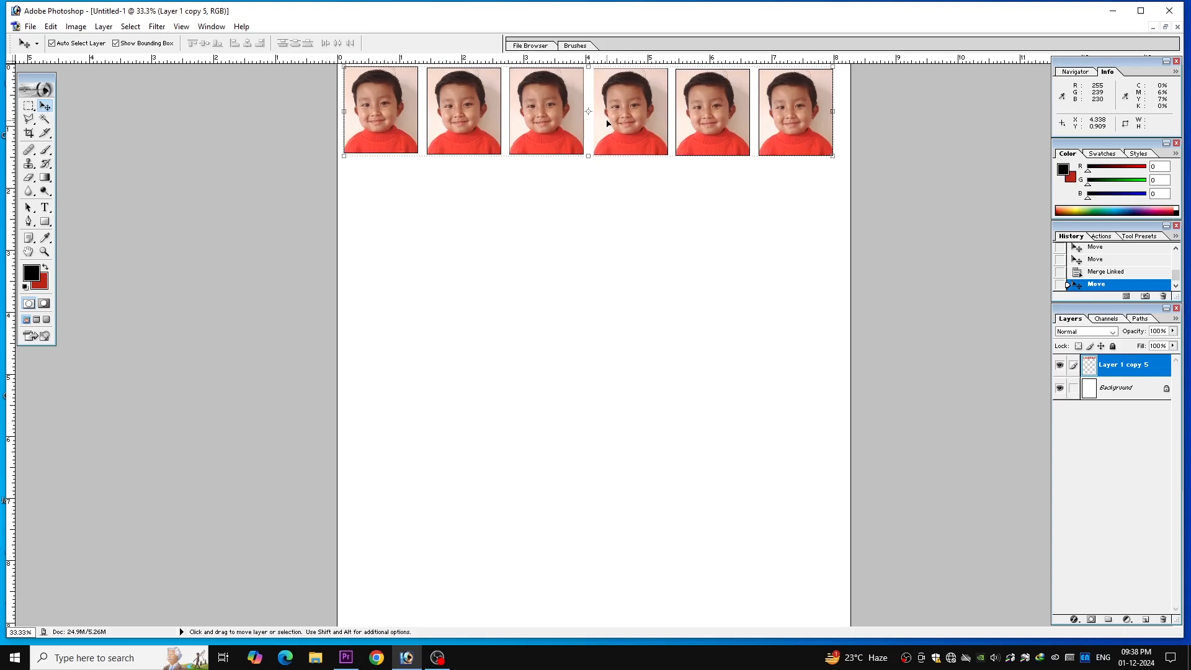
Duplicate the row of six photos twice below the first one, making three evenly spaced rows.
{"action": "left_click_drag", "start_coordinate": [620, 106], "coordinate": [623, 308]}
{"action": "left_click", "coordinate": [623, 308], "text": "alt"}
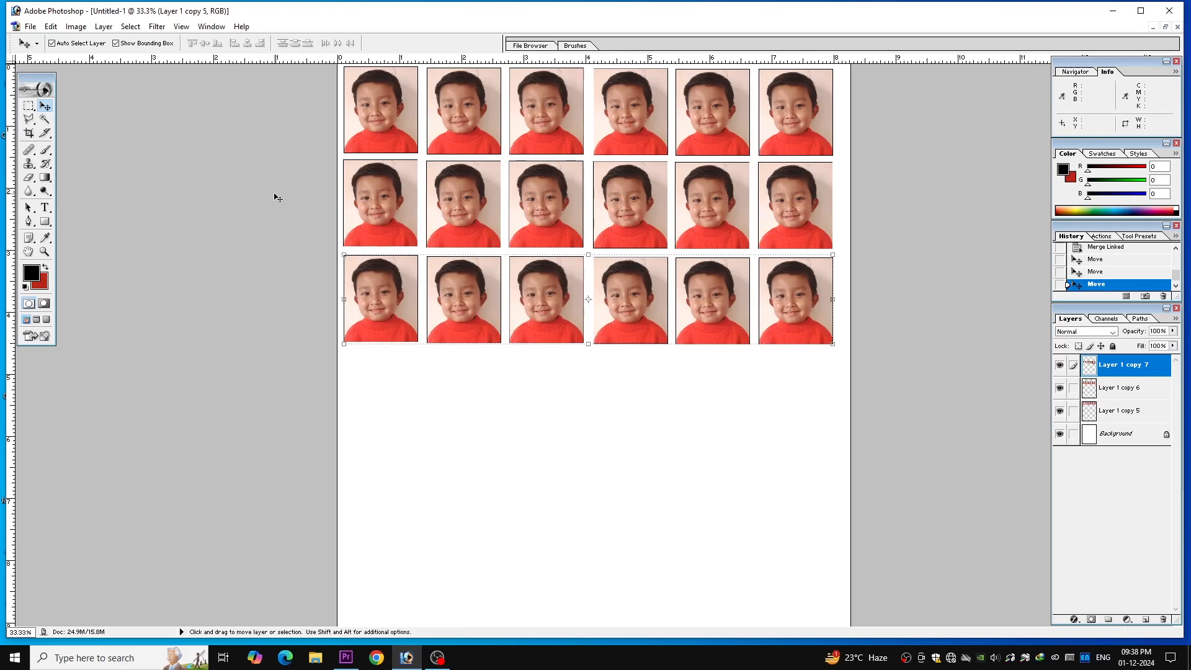
Open the print settings with preview and set the paper size to A4 in the page setup.
{"action": "key", "text": "ctrl+p"}
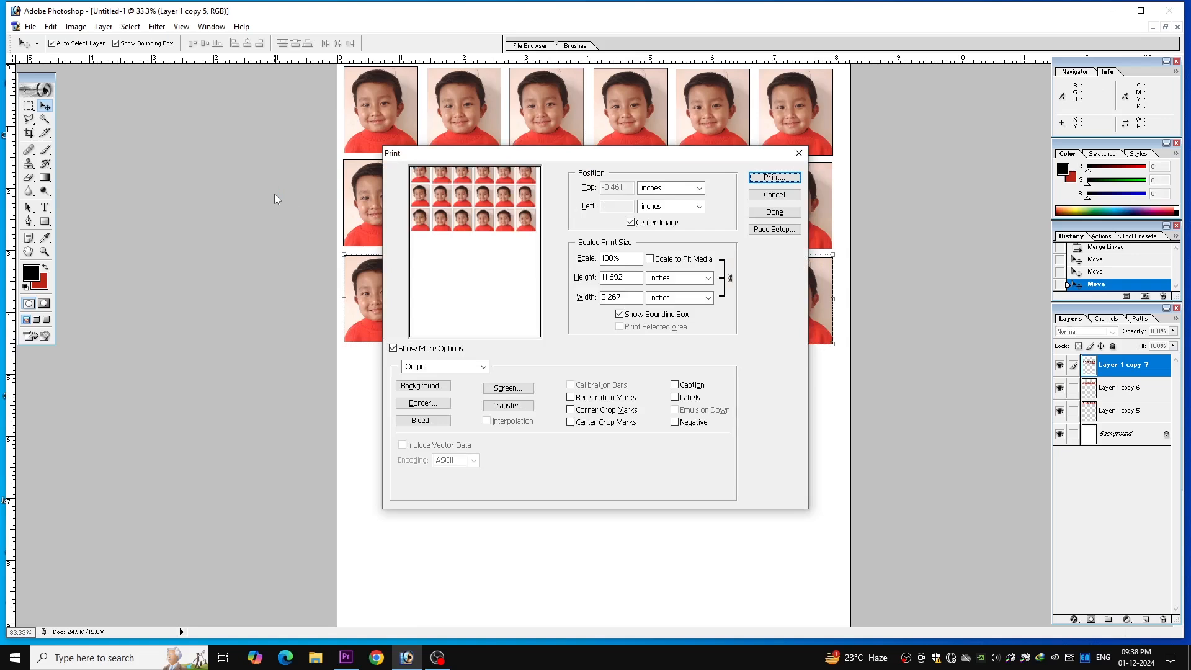
{"action": "left_click", "coordinate": [774, 229]}
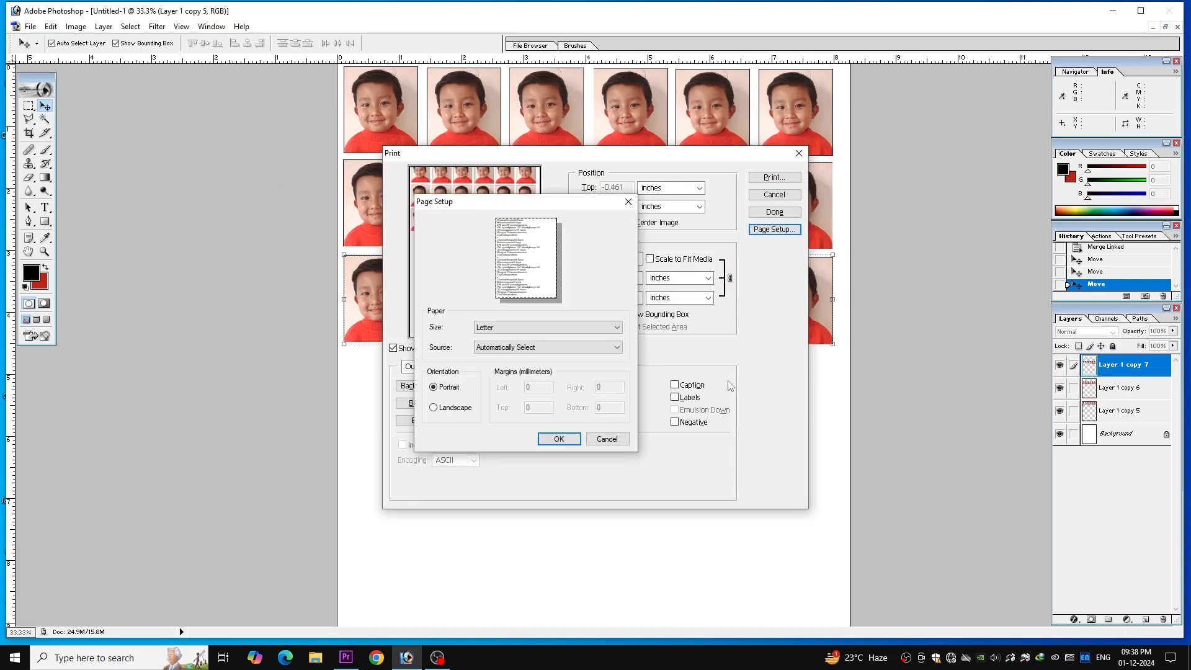
{"action": "left_click", "coordinate": [615, 330]}
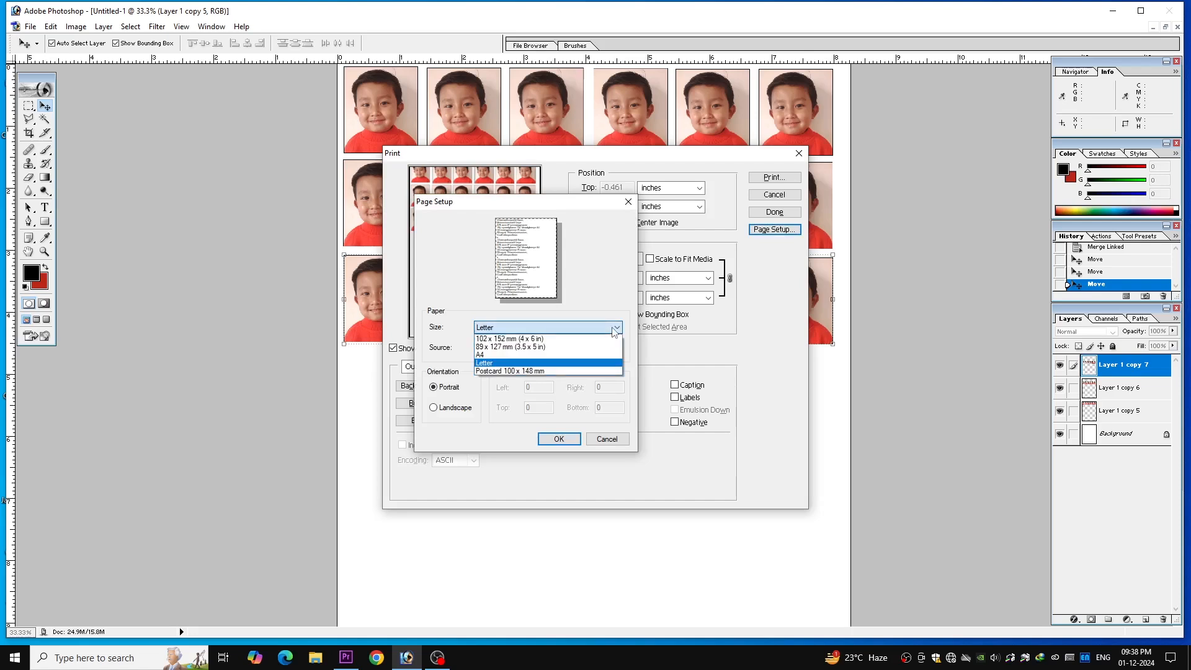
{"action": "left_click", "coordinate": [483, 357]}
{"action": "left_click", "coordinate": [559, 439]}
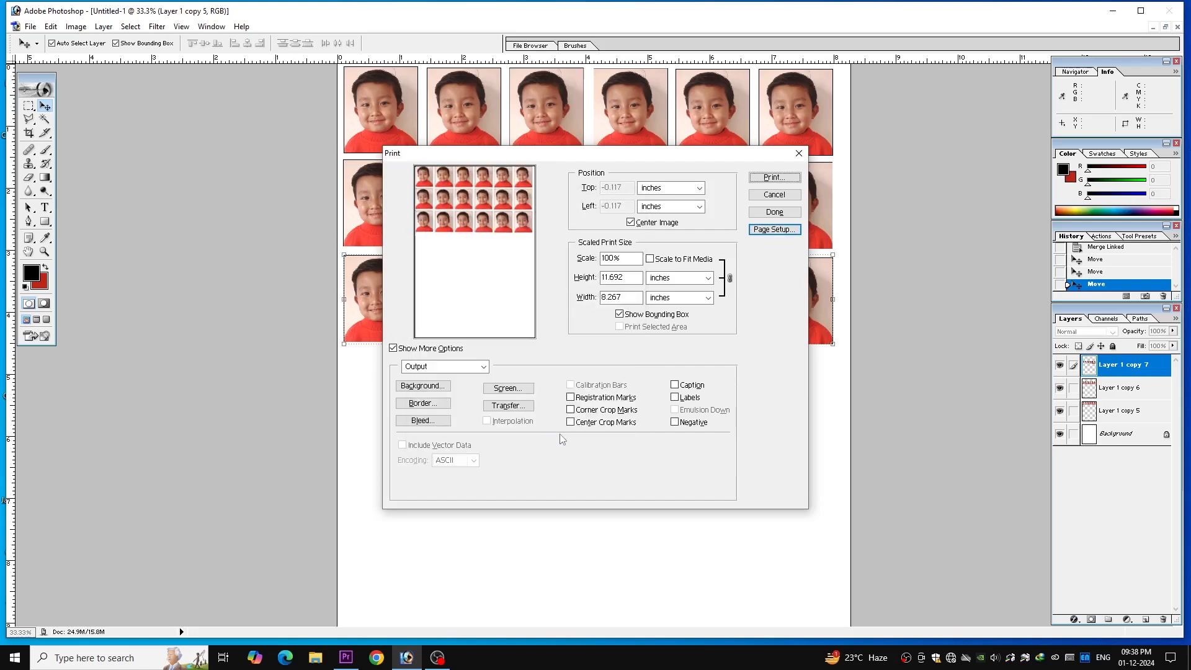
Print one copy of the photo sheet on the EPSON L3210 Series printer, proceeding despite the clipping.
{"action": "left_click", "coordinate": [773, 180]}
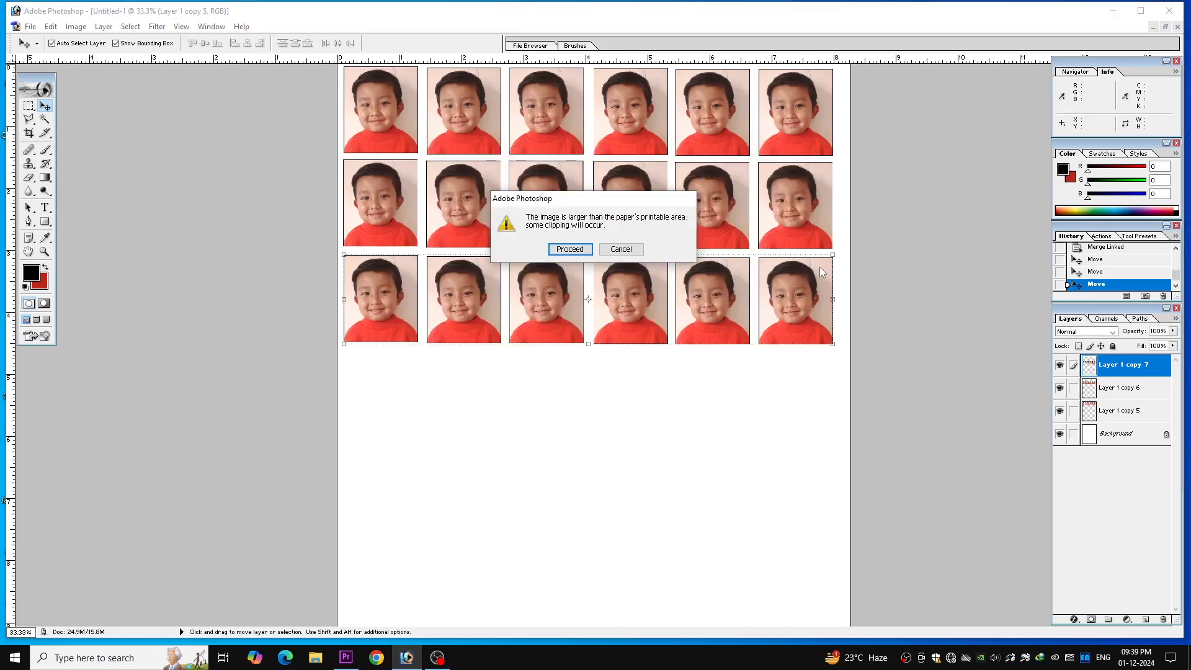
{"action": "left_click", "coordinate": [569, 248]}
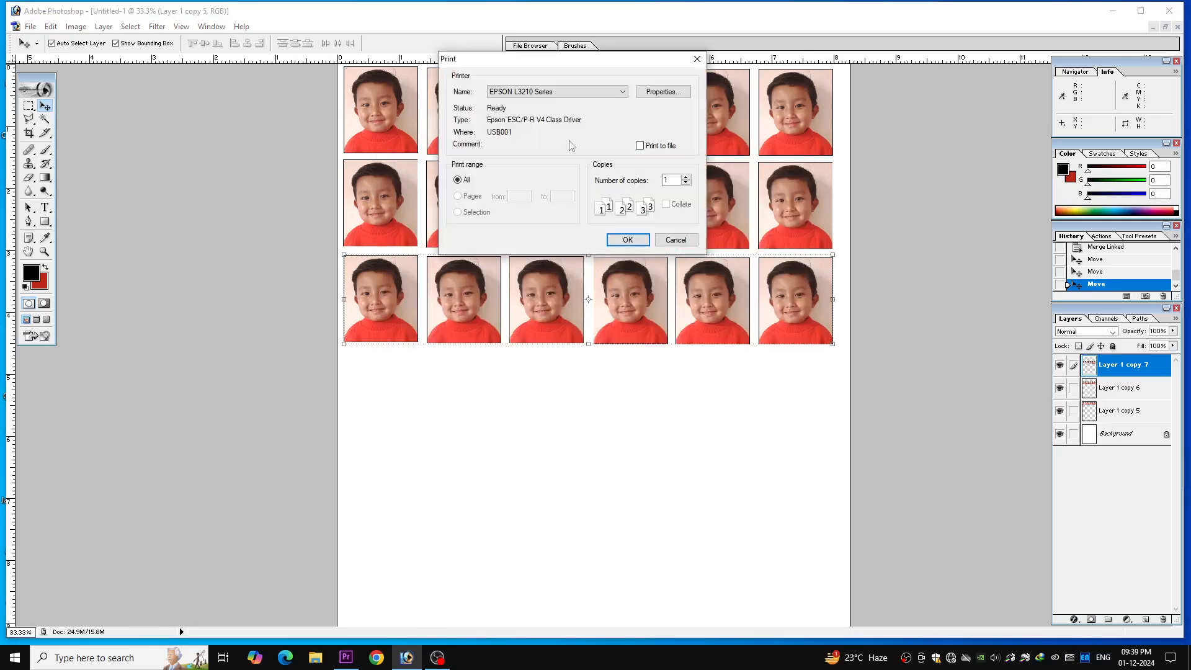
{"action": "left_click", "coordinate": [628, 241]}
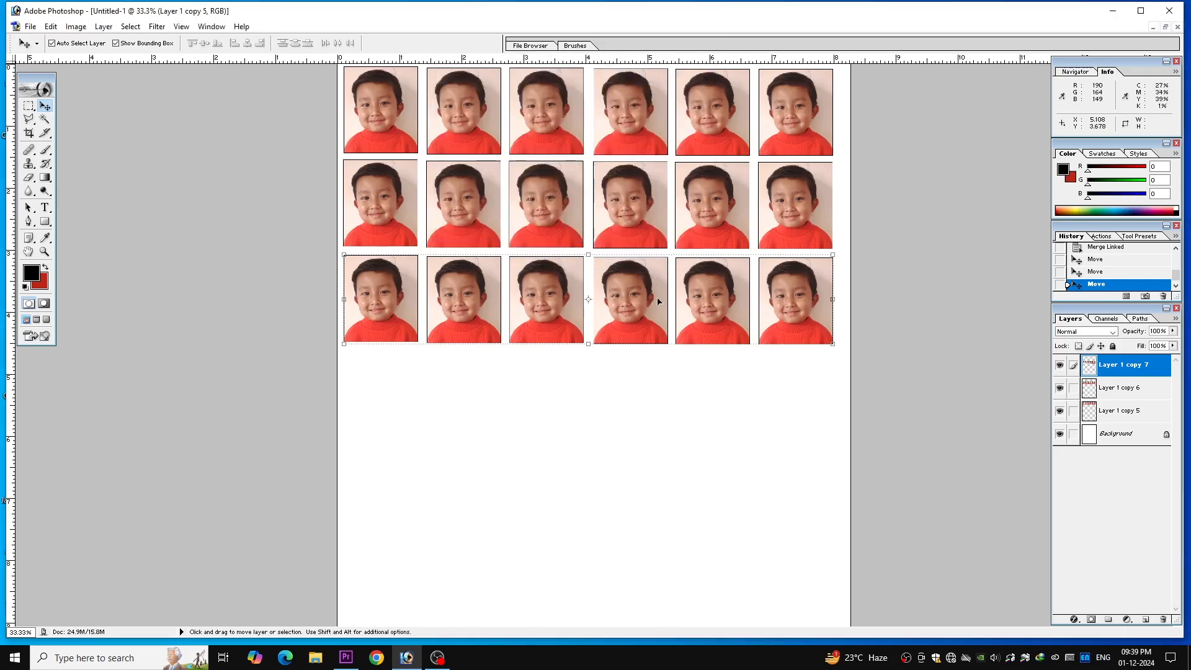